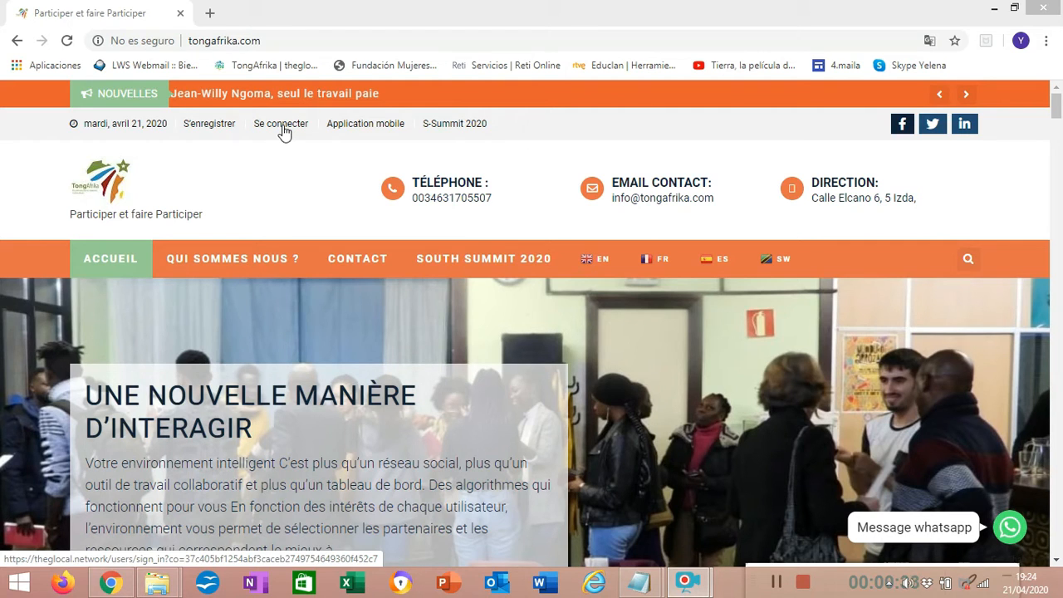
Go from the TongAfrika homepage to the sign-in page and log in with the prefilled account credentials
click(268, 41)
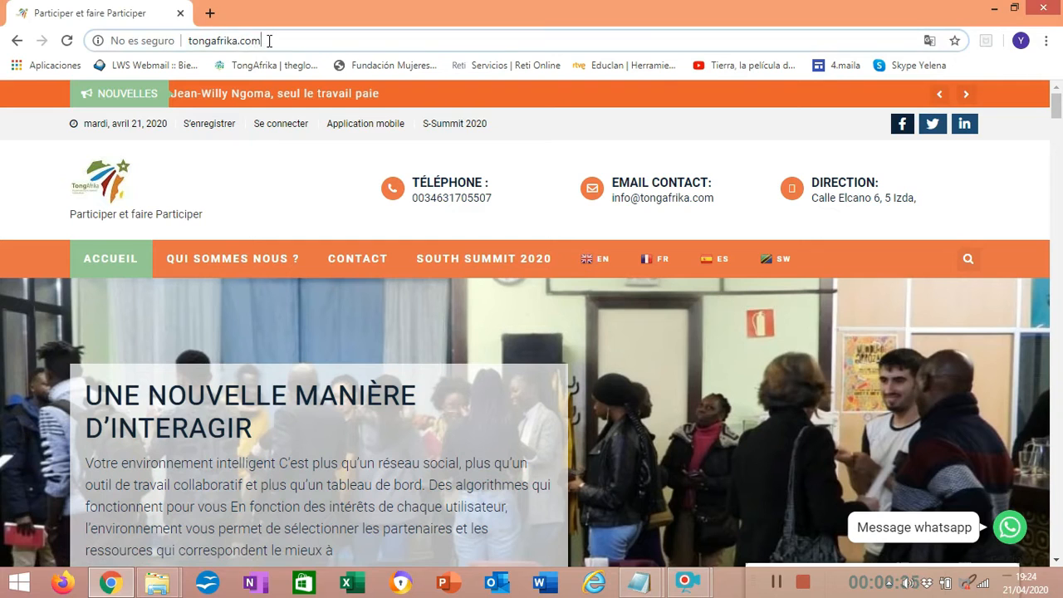
click(273, 41)
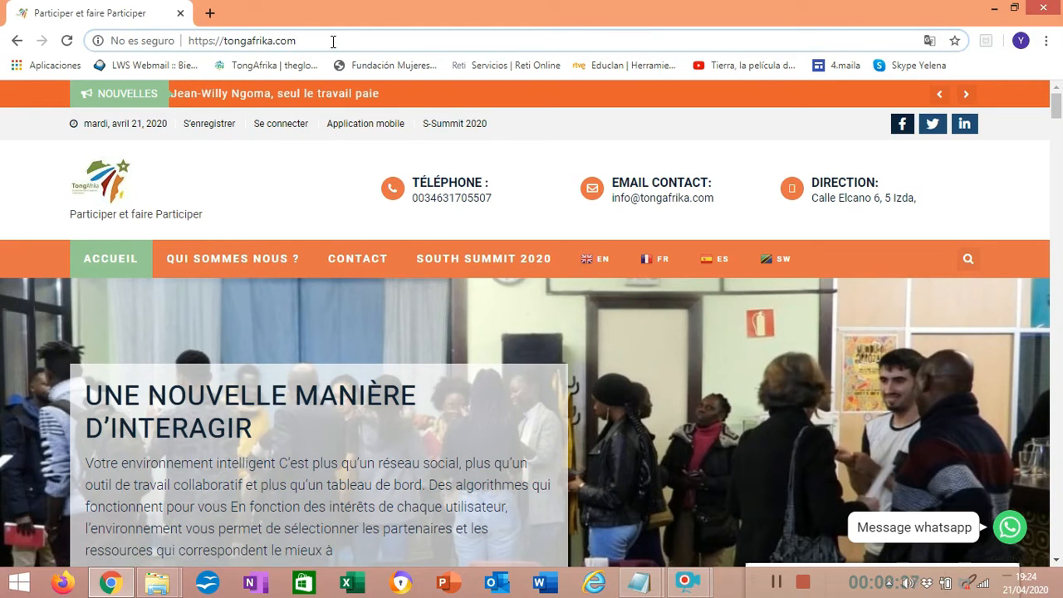
click(274, 126)
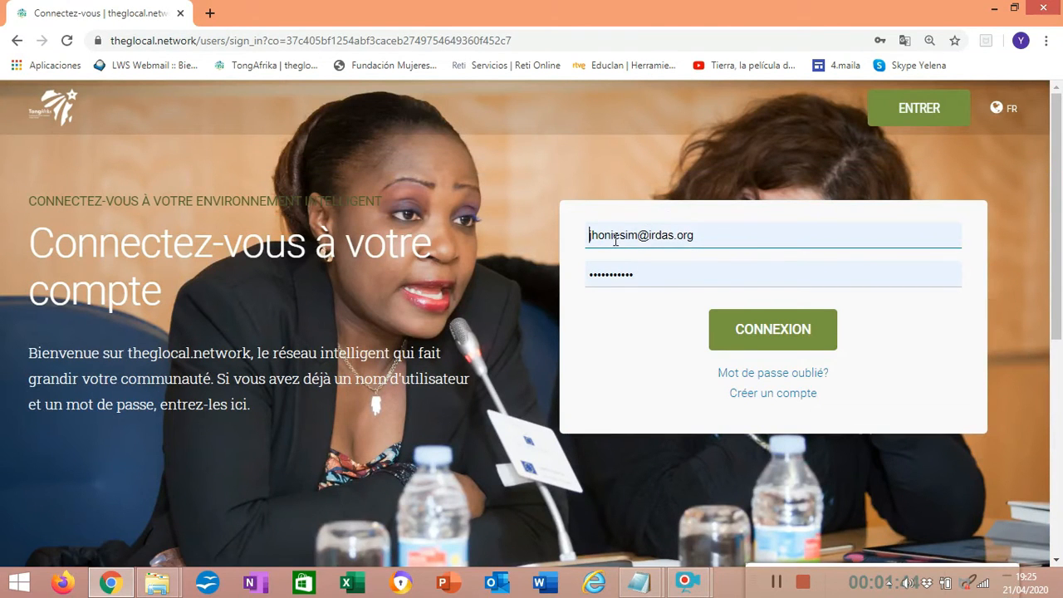
click(743, 333)
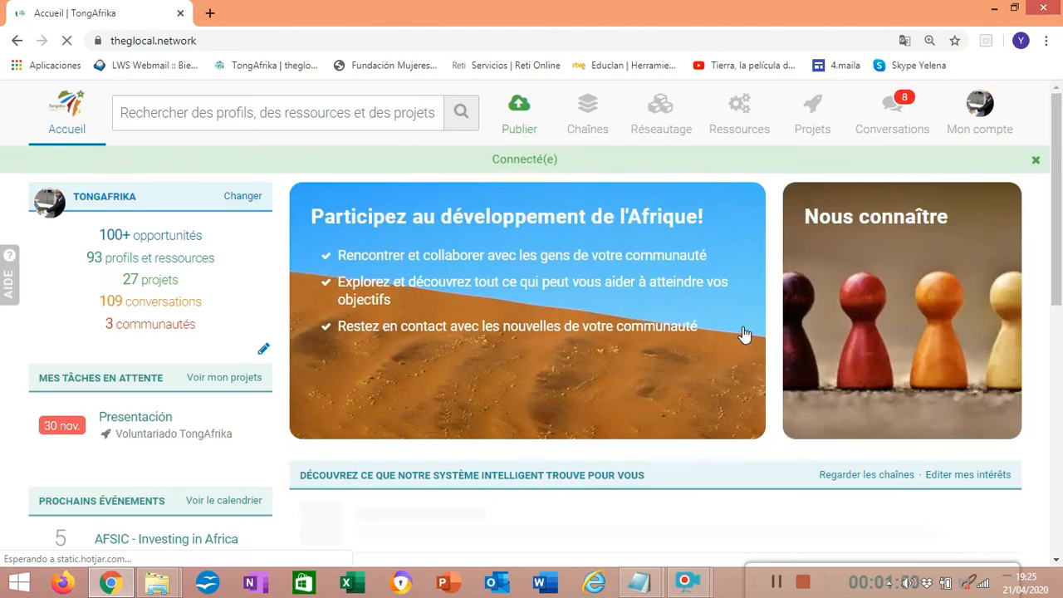
Go to the own account page and open the profile and preferences for editing
mouse_move(1055, 126)
mouse_down()
mouse_move(1055, 200)
mouse_move(1044, 113)
mouse_move(1055, 130)
mouse_move(1057, 270)
mouse_move(1055, 120)
mouse_up()
click(976, 116)
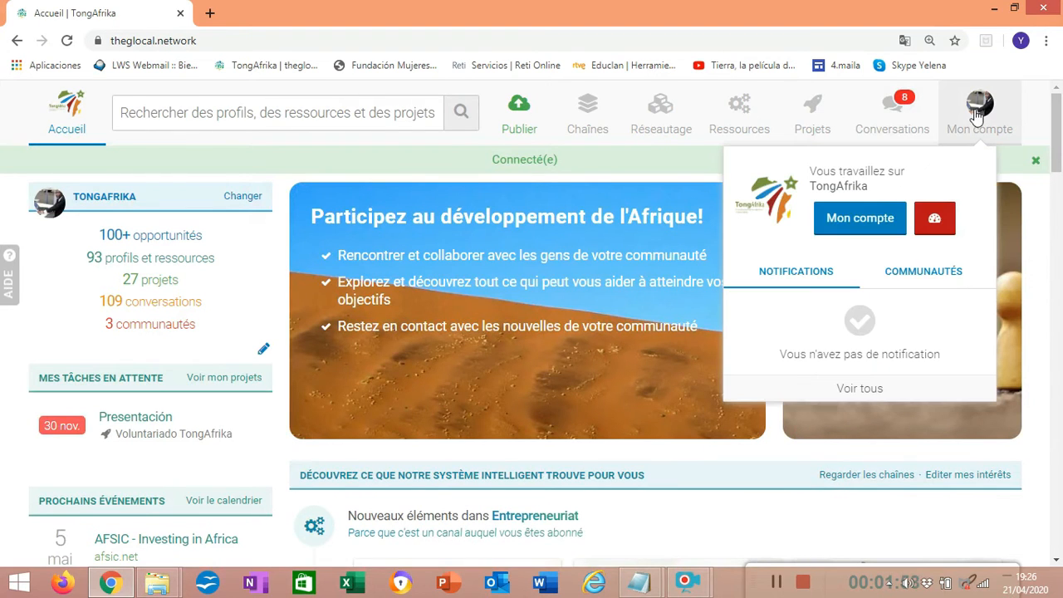
click(878, 224)
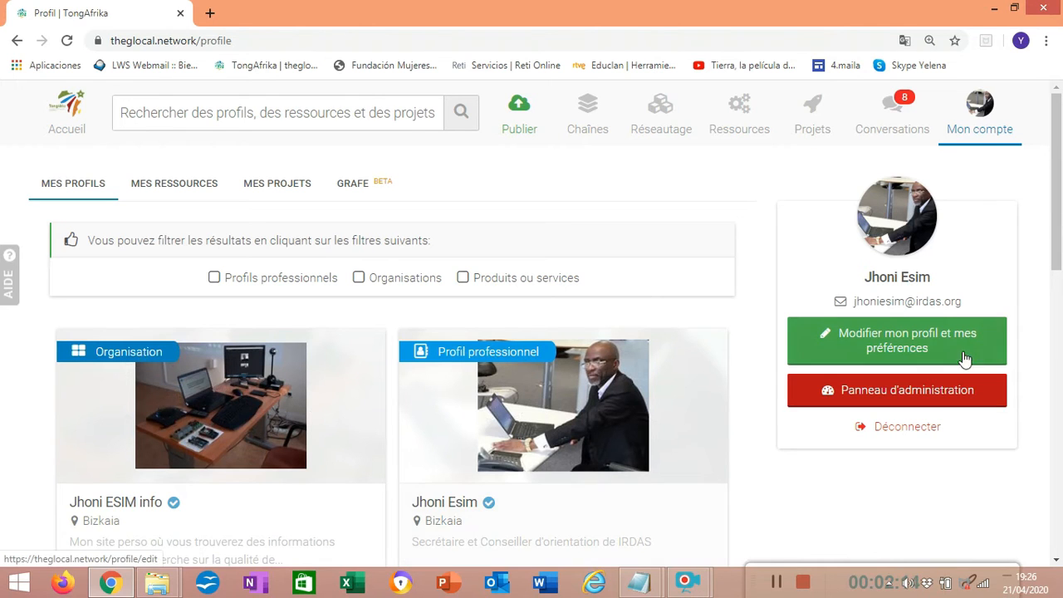
drag(1061, 217, 901, 261)
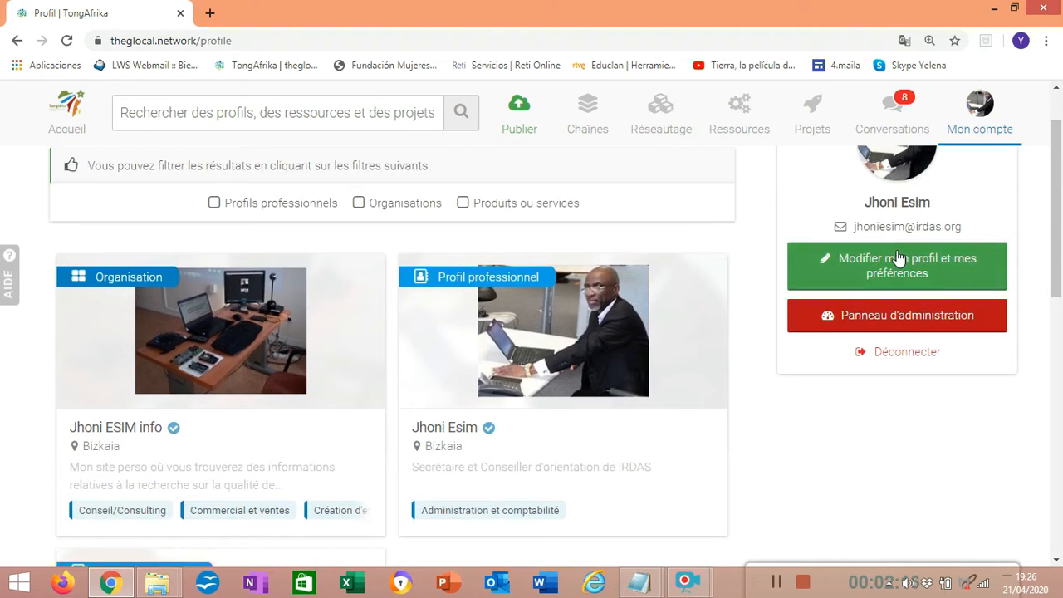
click(894, 261)
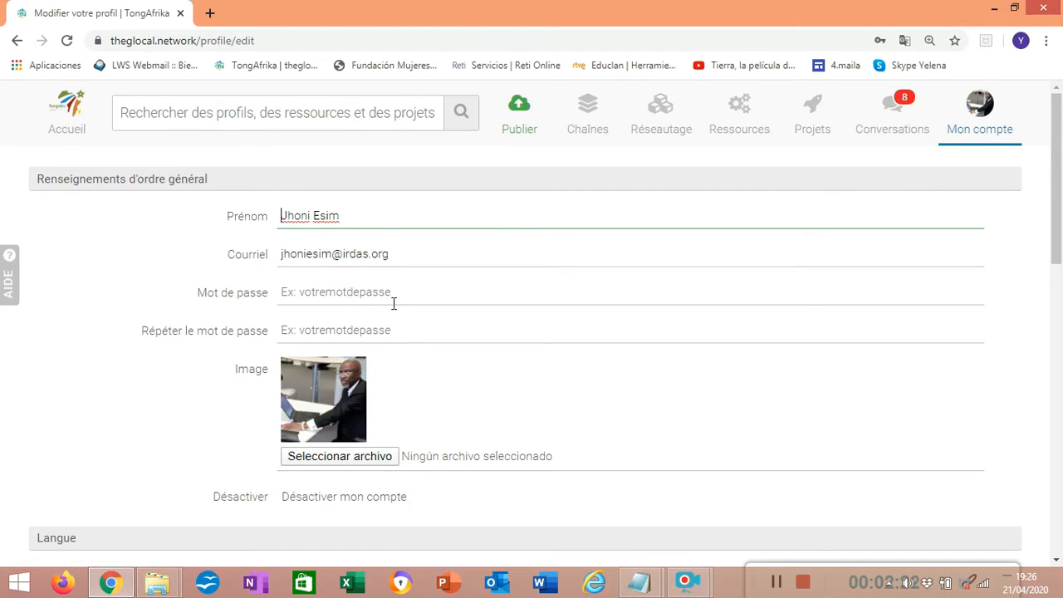
Review the profile's image, language and notification settings, keep Français as the language, and save the profile
drag(1046, 230, 1051, 293)
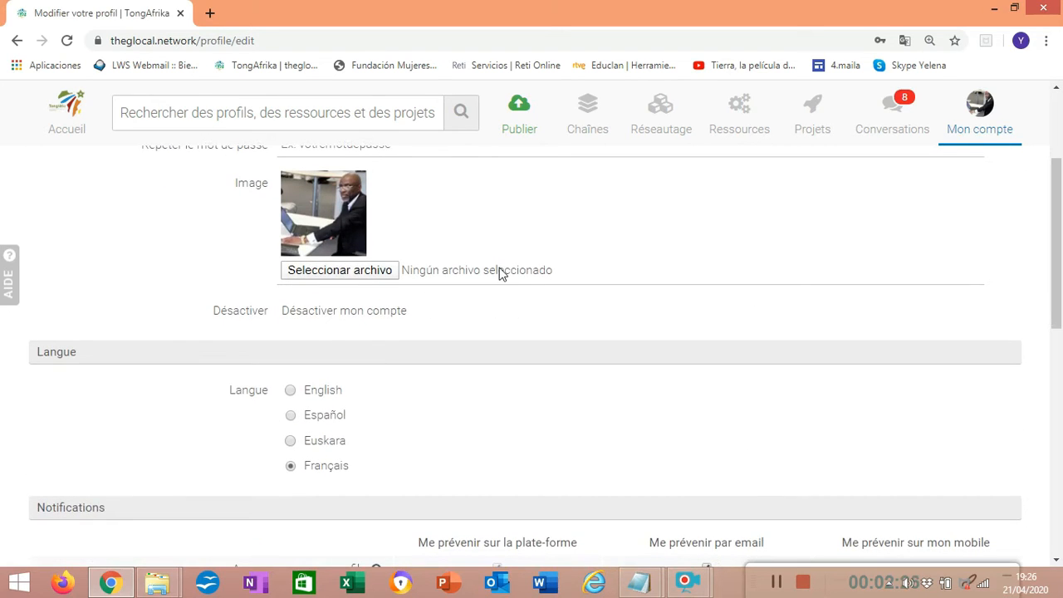
click(353, 274)
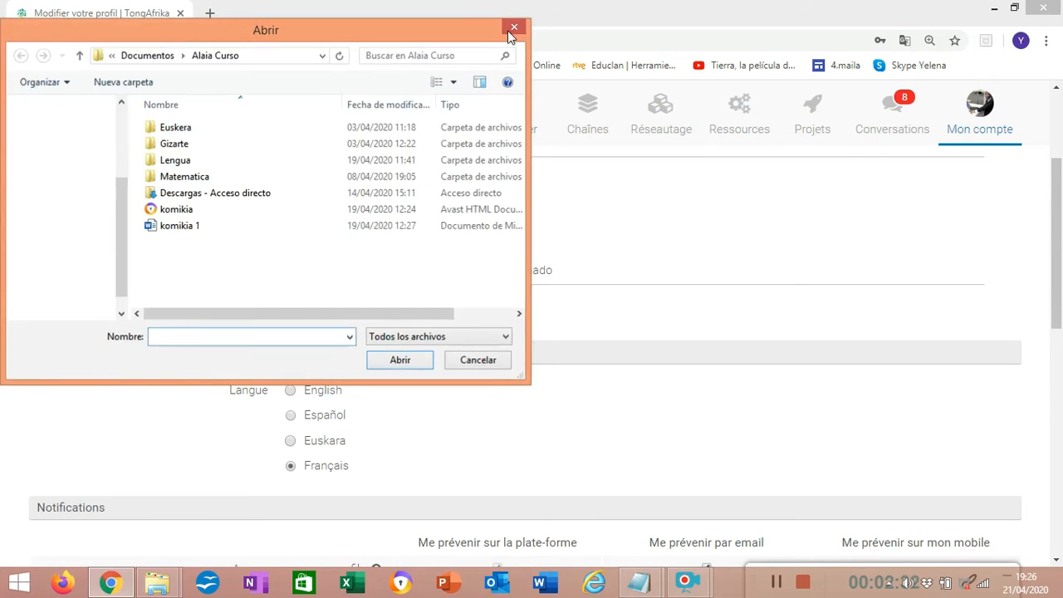
click(511, 29)
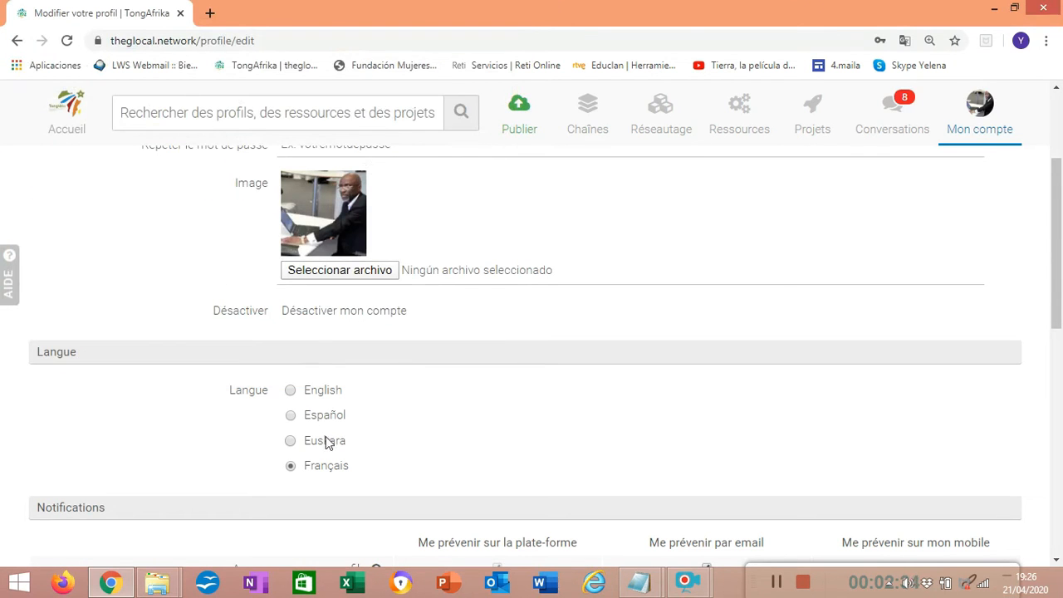
scroll(468, 236, down, 3)
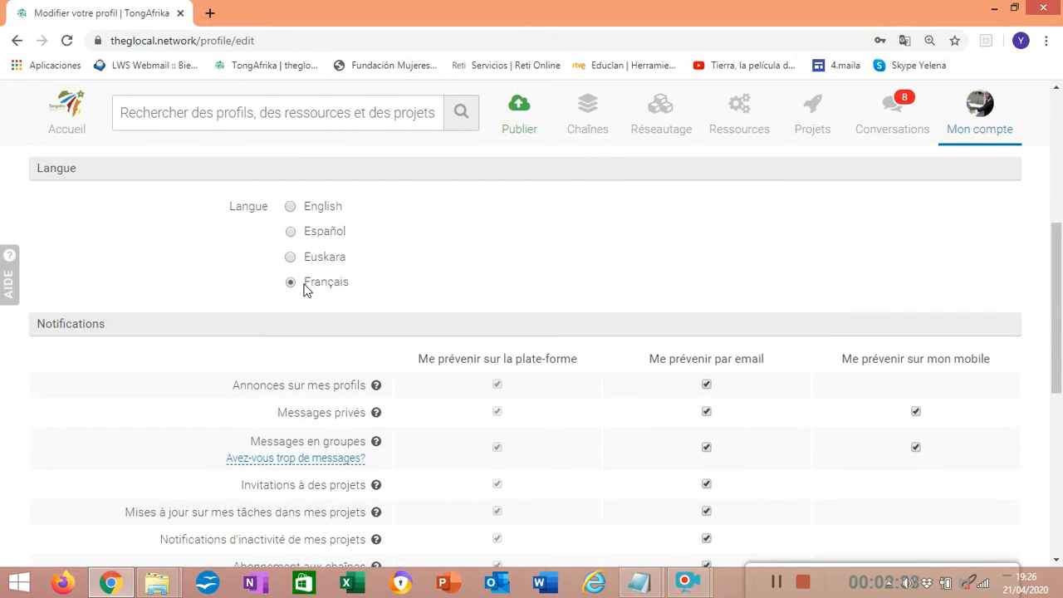
scroll(580, 330, down, 5)
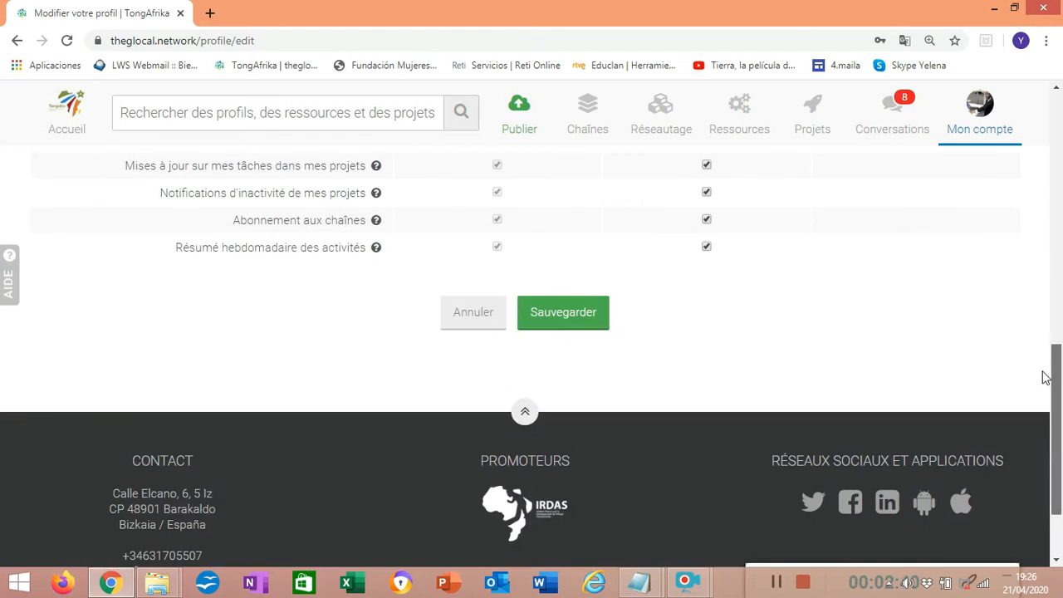
click(578, 329)
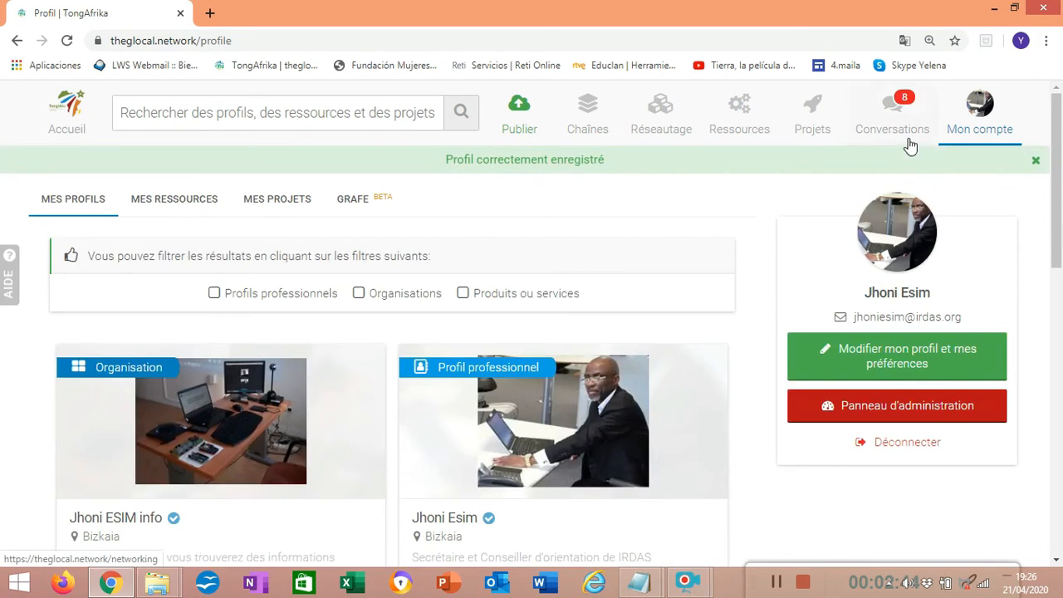
Browse the Ressources section's categories: events, web resources, challenges, help and news
click(736, 123)
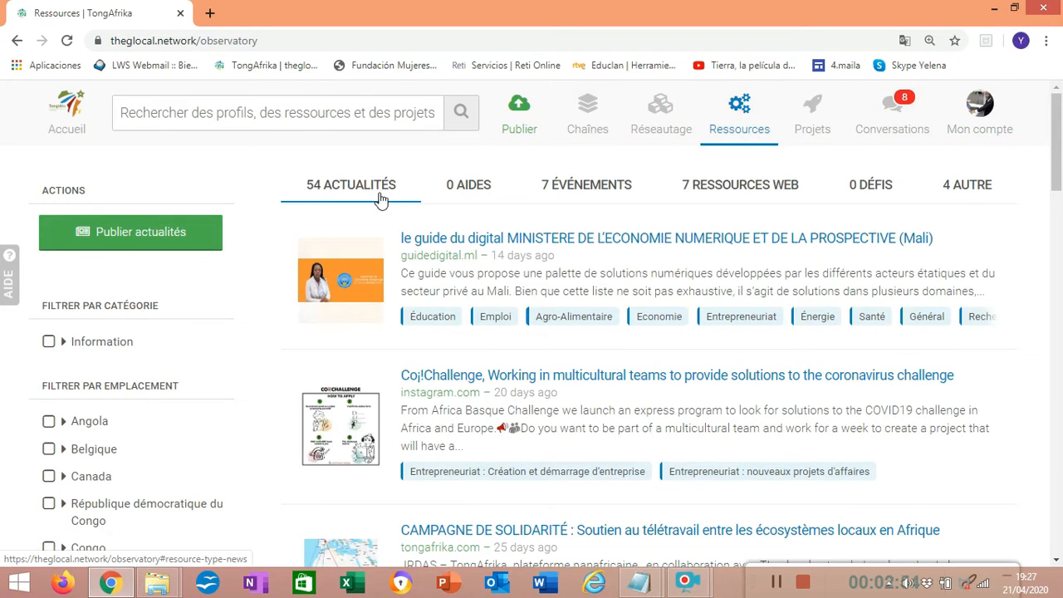
click(605, 193)
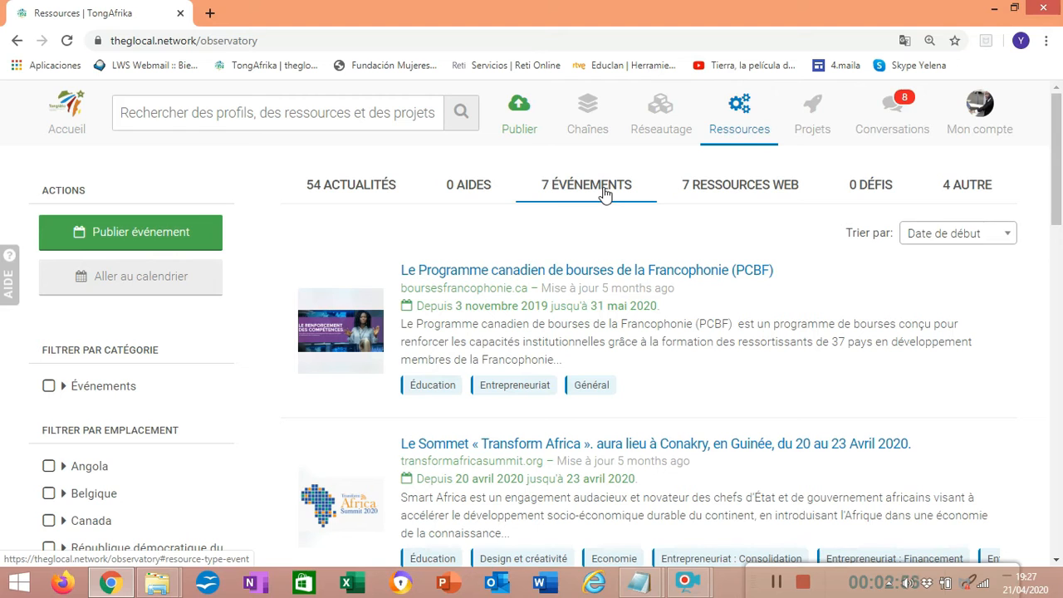
click(727, 193)
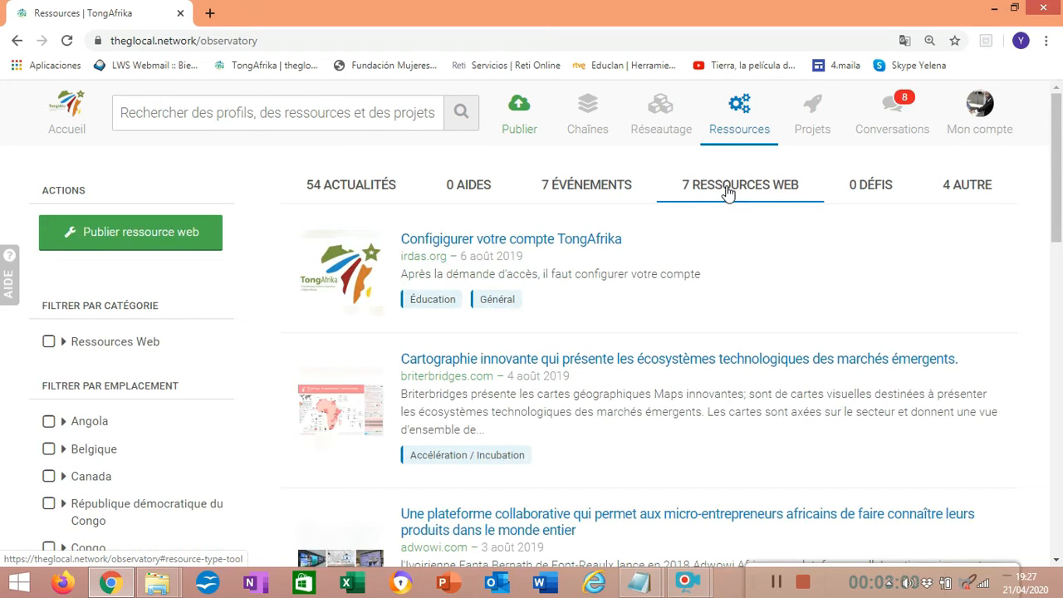
click(866, 190)
click(468, 188)
click(348, 186)
Look through the professional profiles in the Réseautage directory and the topics offered under Chaînes
click(658, 124)
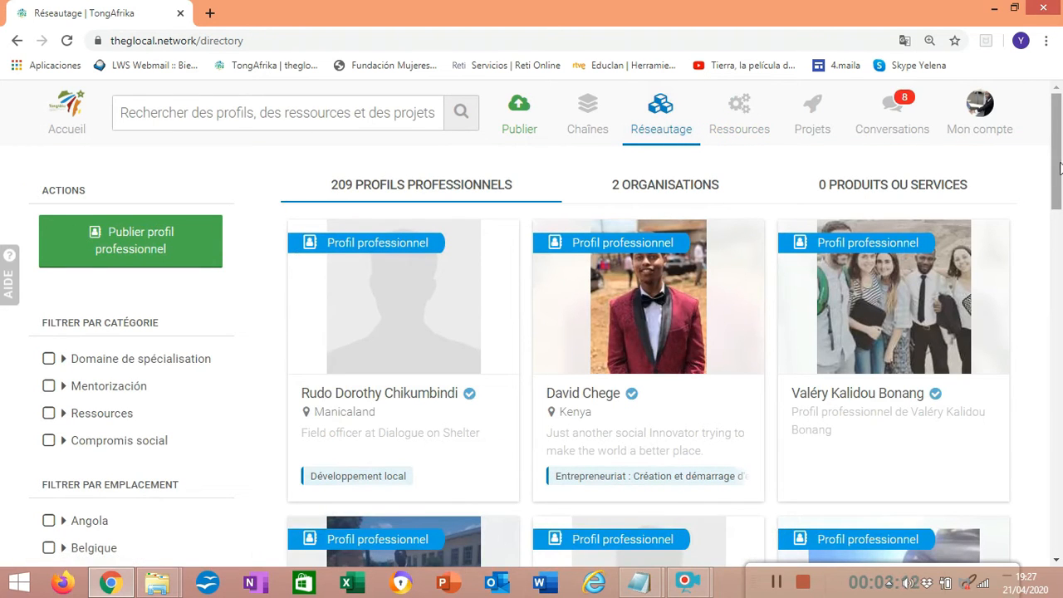
drag(1057, 154, 1058, 98)
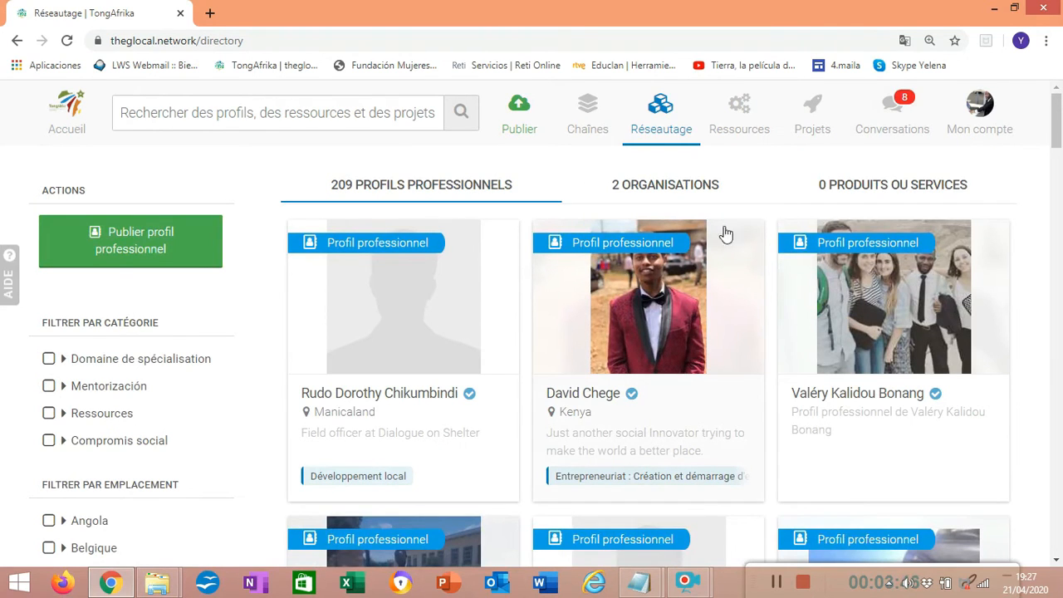
click(584, 121)
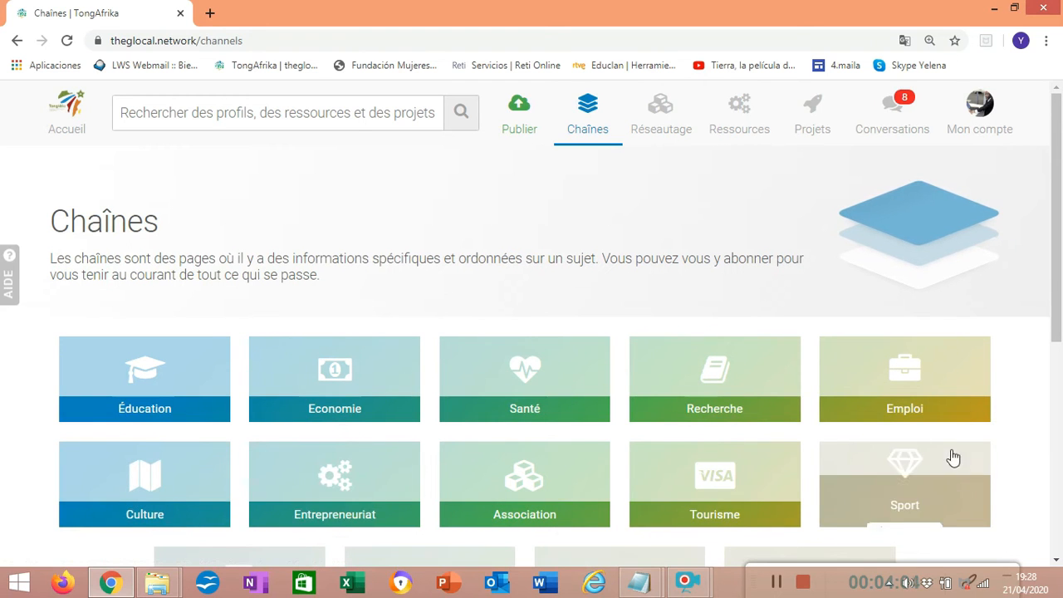
drag(1060, 322, 1061, 394)
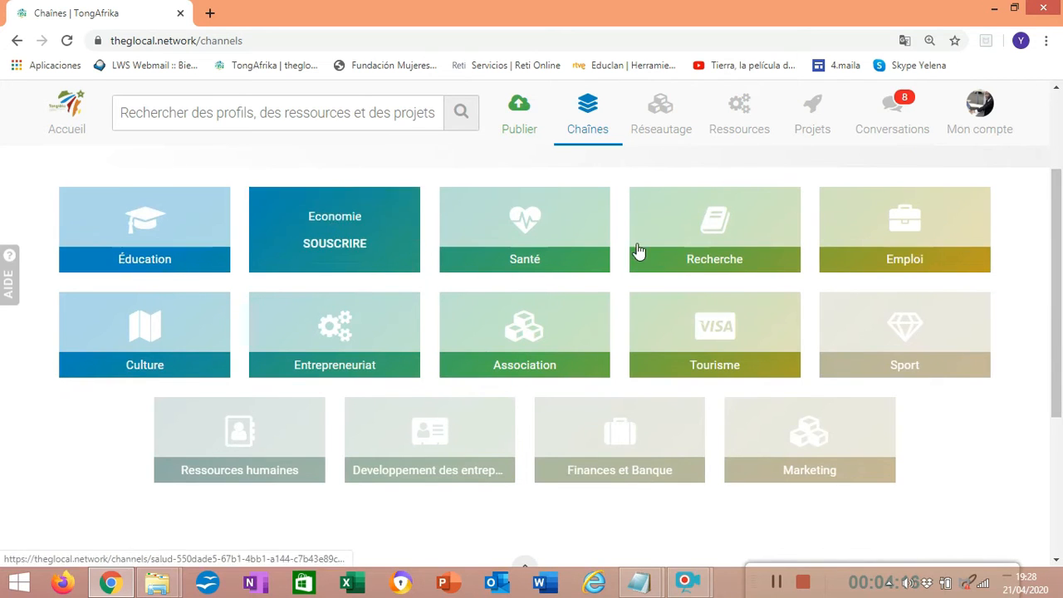
scroll(1060, 295, down, 1)
drag(1061, 292, 1060, 157)
Review the types of content that can be published and start creating a new project
click(519, 129)
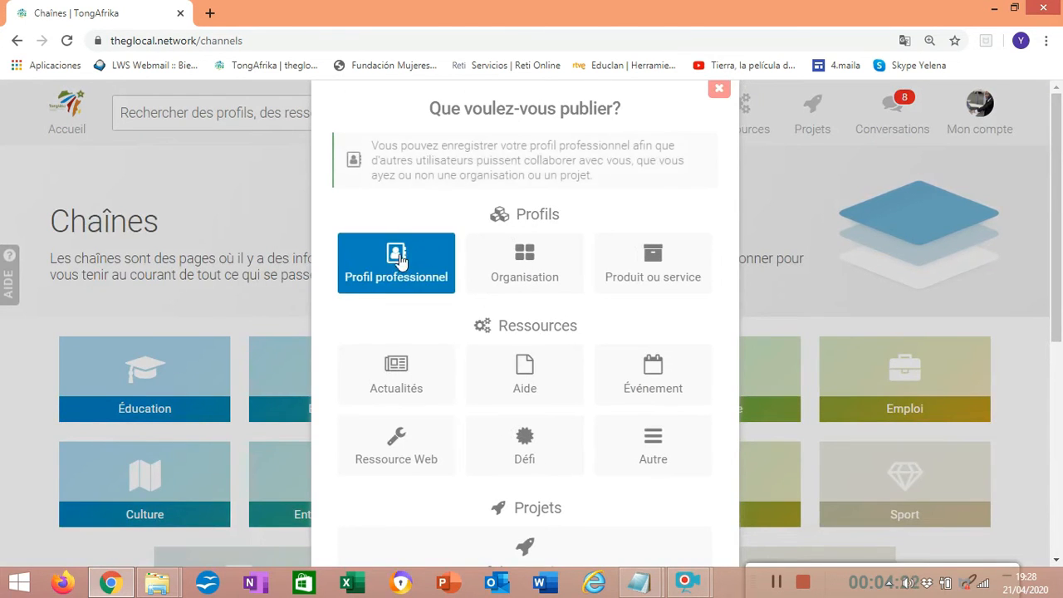
click(721, 93)
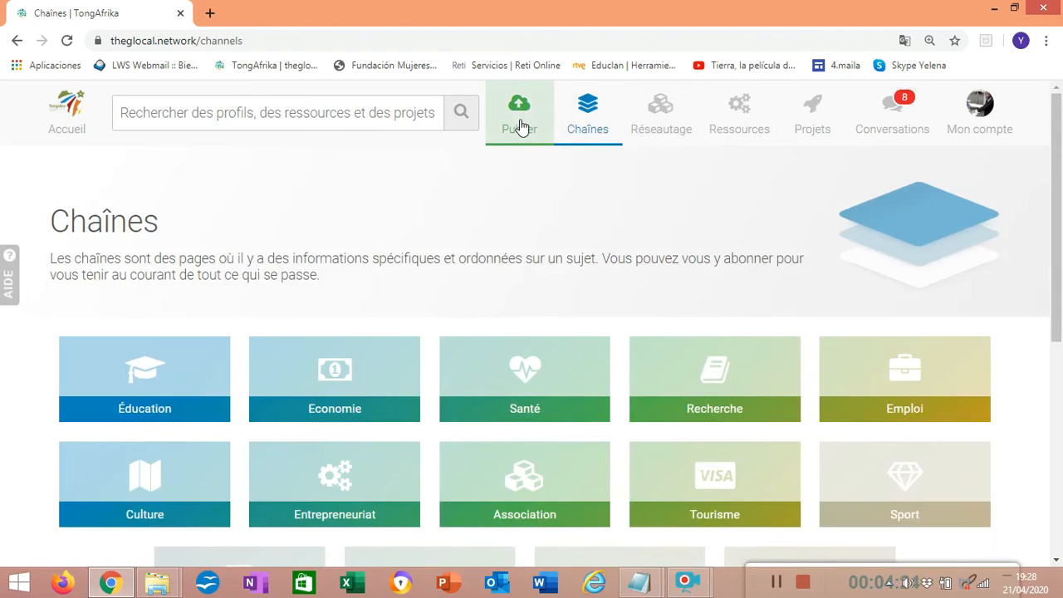
click(522, 126)
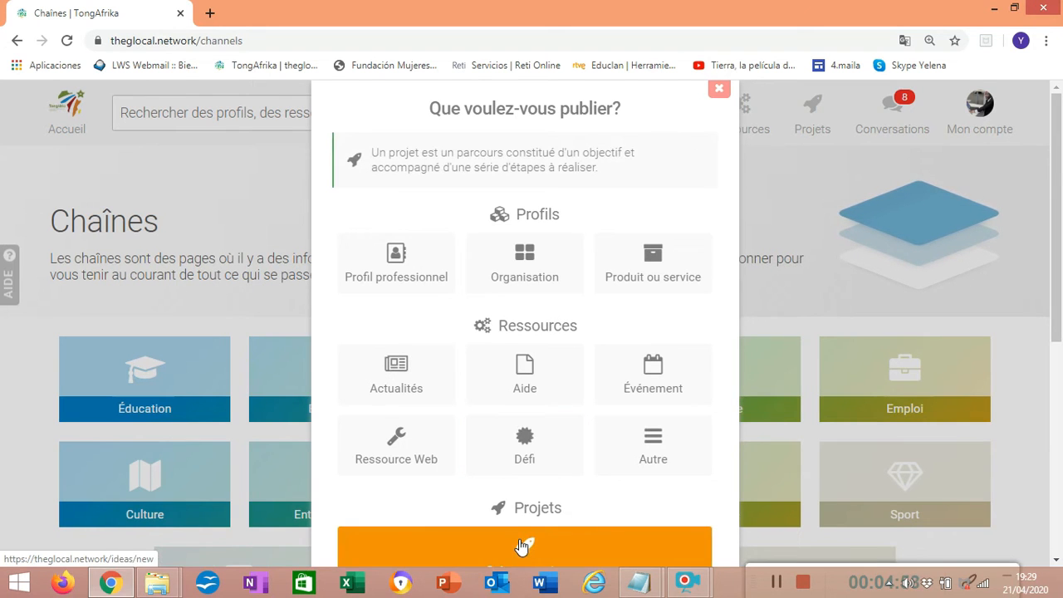
scroll(1057, 226, down, 2)
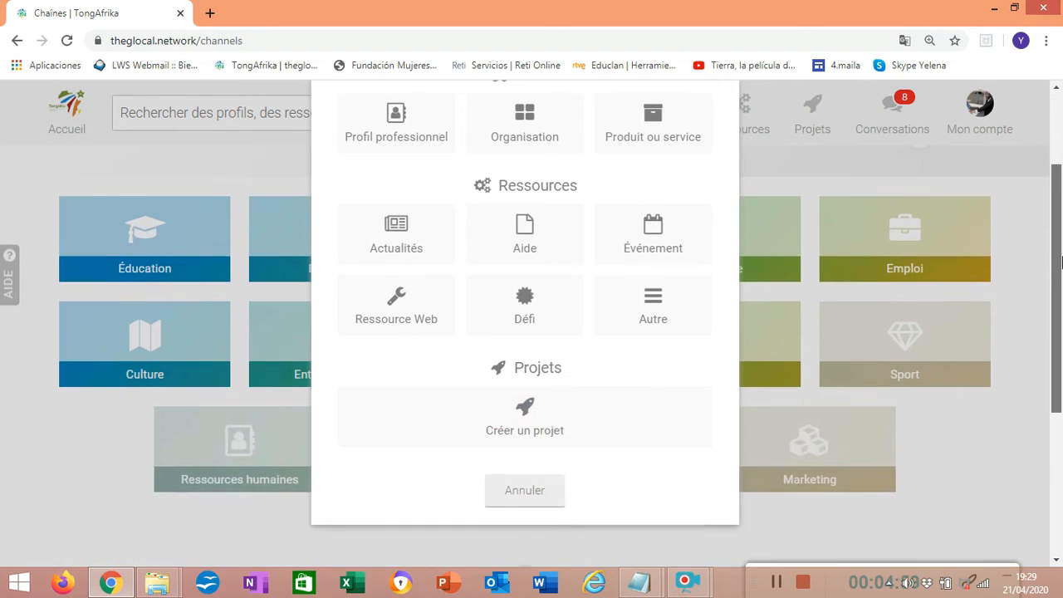
click(523, 416)
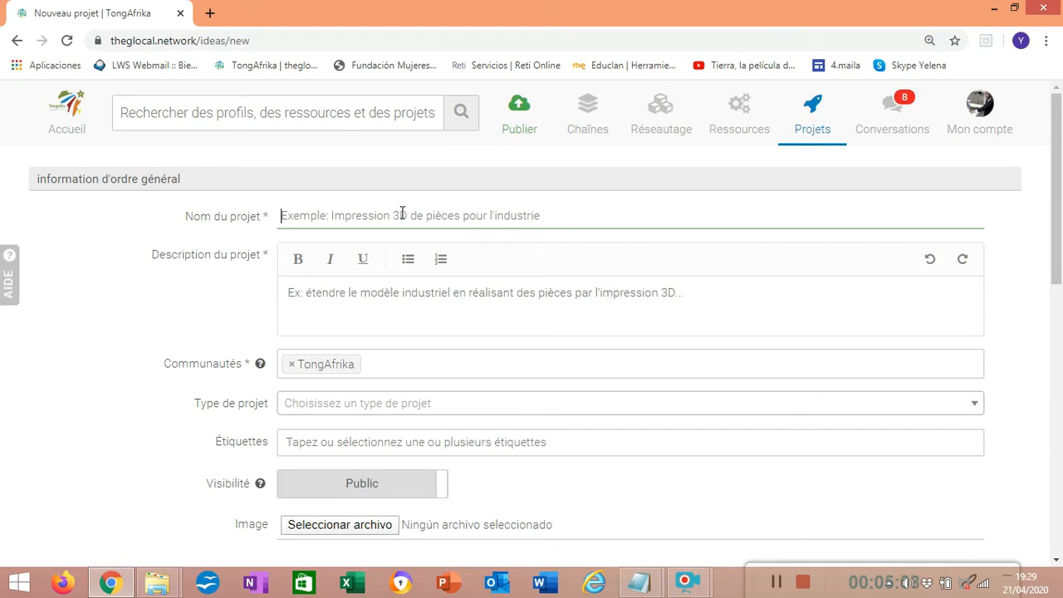
Name the project ABC and fill its description with the "Nos apasiona empoderar a los jóvenes" paragraph copied from the Africa Basque Challenge page
text(ABC)
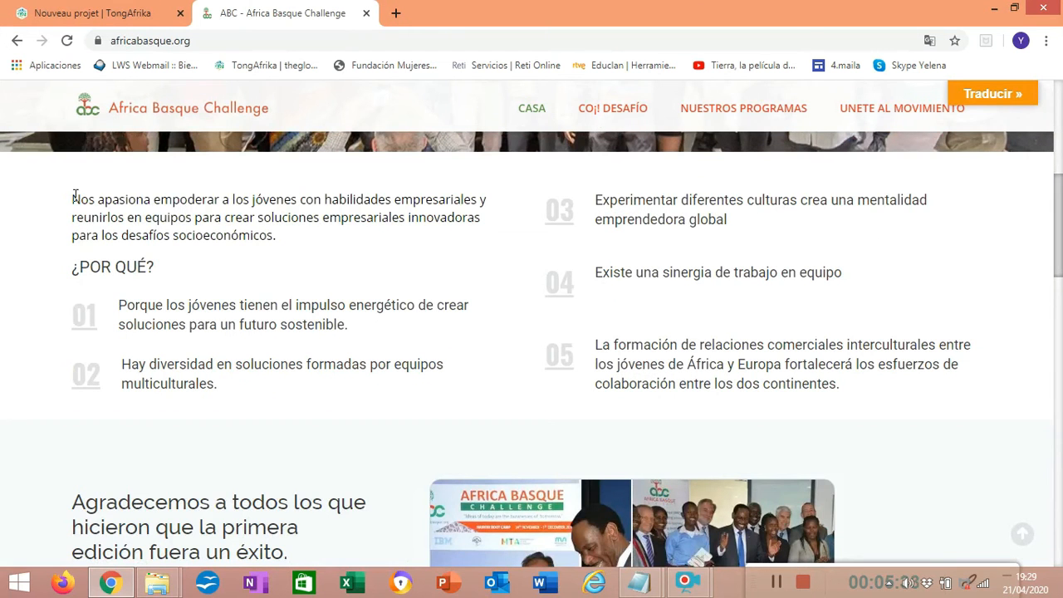
drag(73, 198, 294, 239)
key(ctrl+c)
right_click(271, 220)
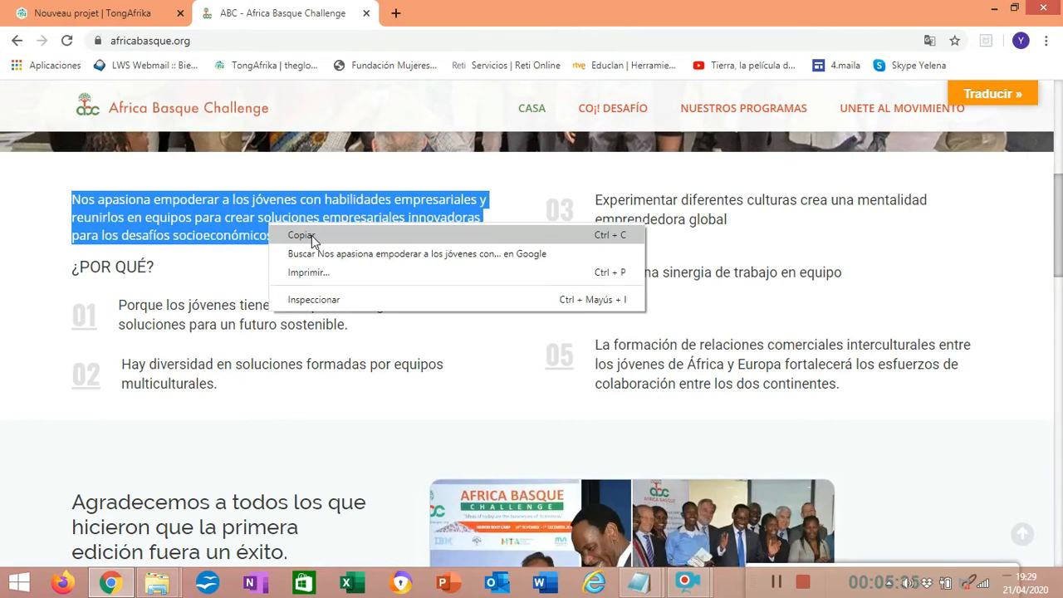
click(312, 235)
key(ctrl+Tab)
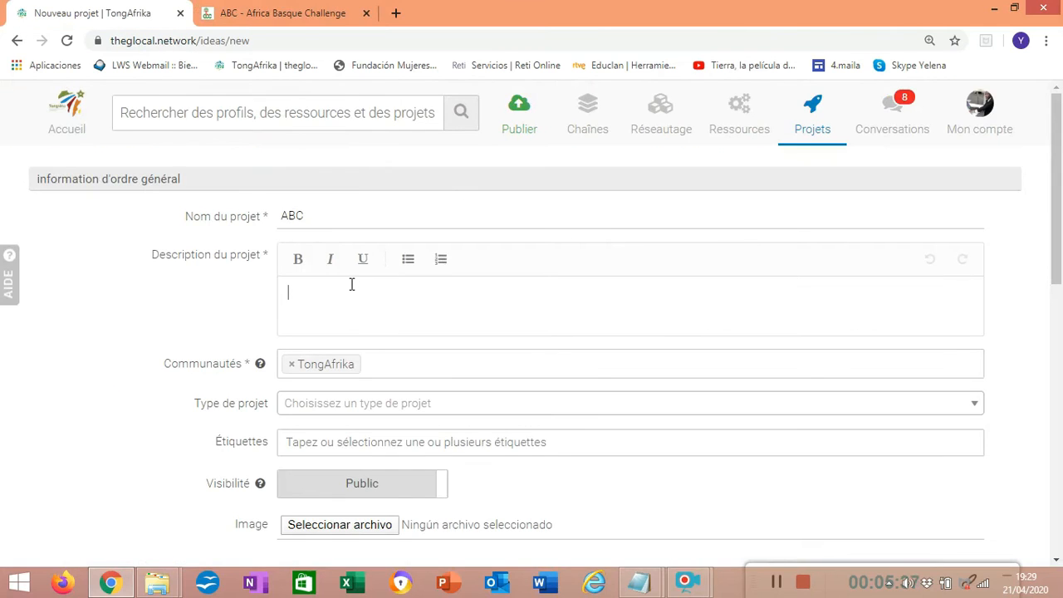
key(ctrl+v)
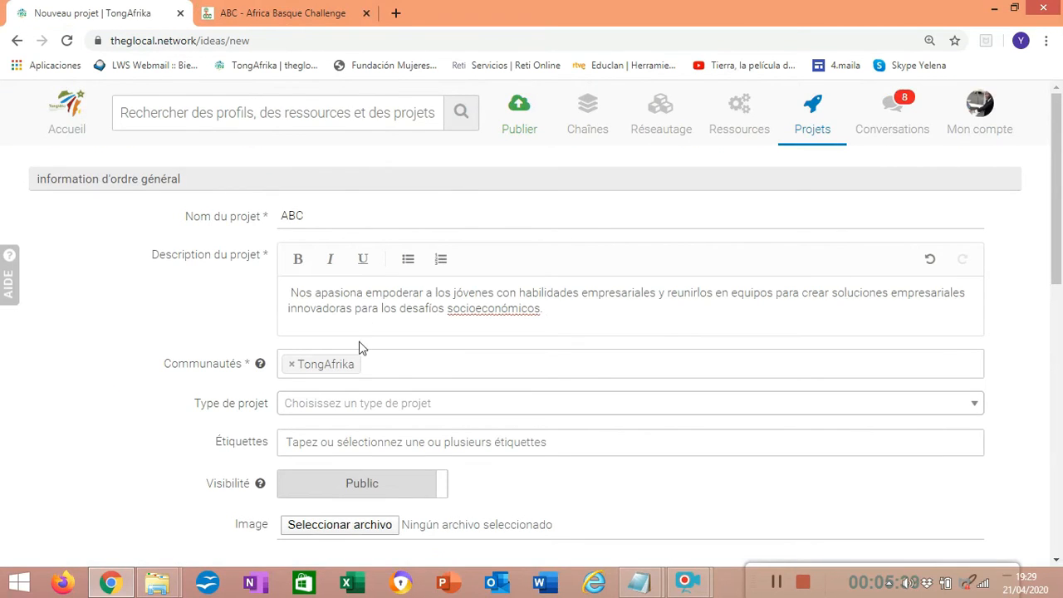
Set the project type to Développement de l'idée
click(334, 404)
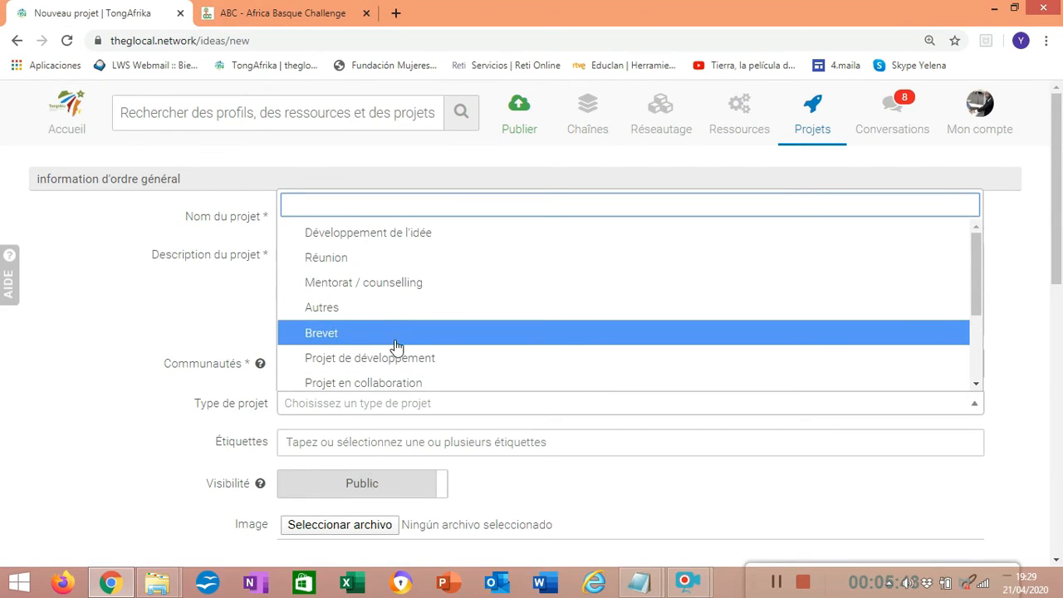
click(415, 232)
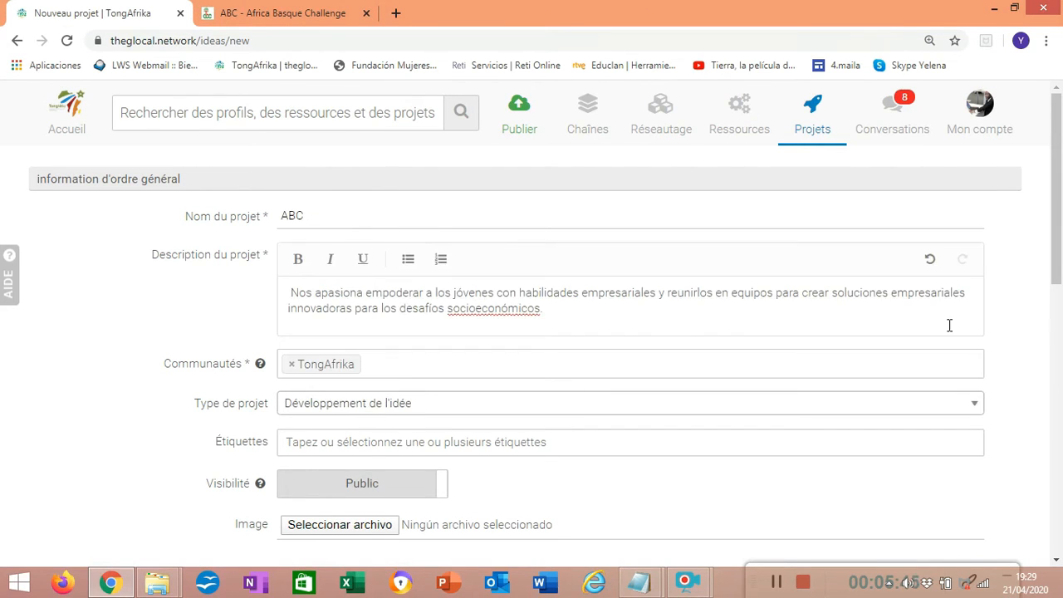
Try to label the project with the tag "Projet devollement d'une idée"
drag(1057, 268, 1057, 347)
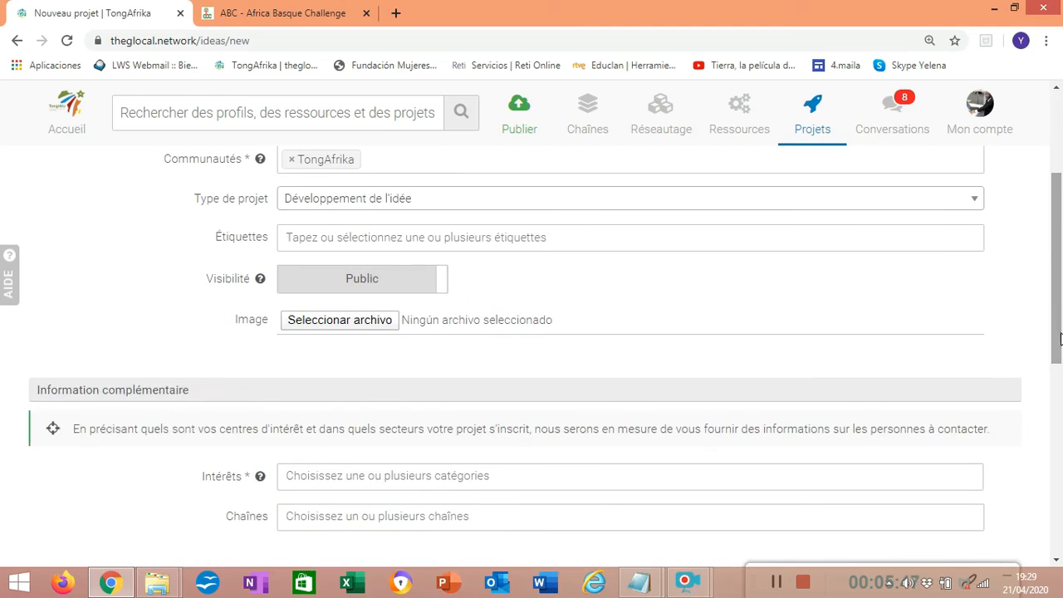
click(437, 239)
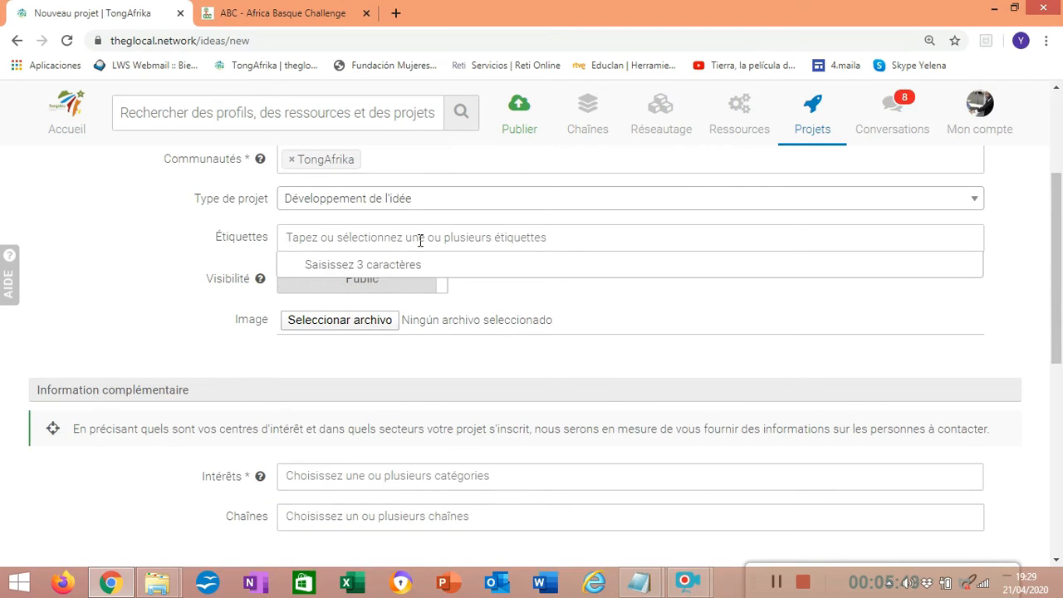
click(420, 239)
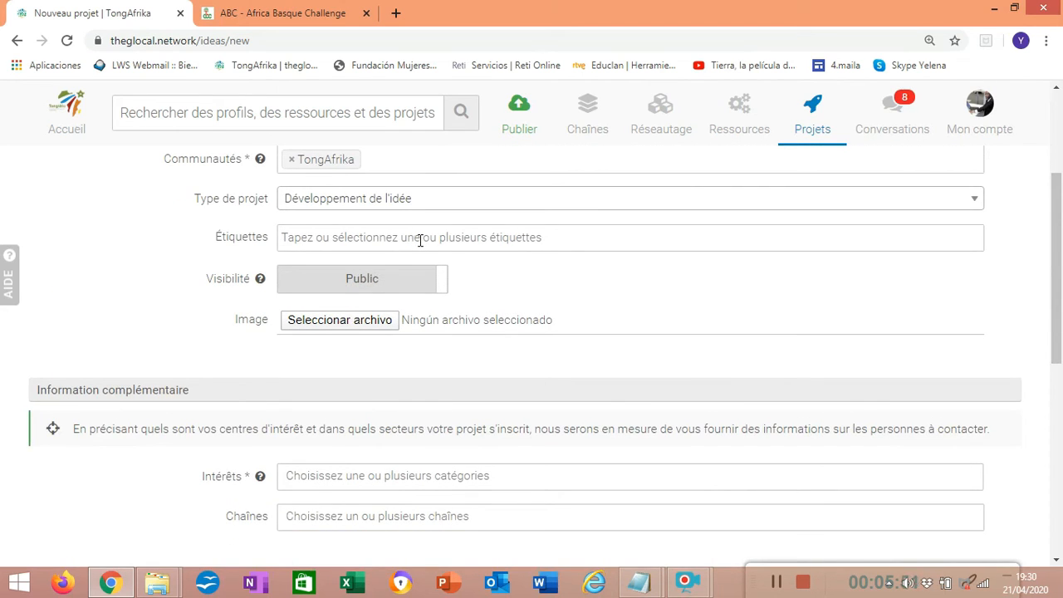
text(Pr)
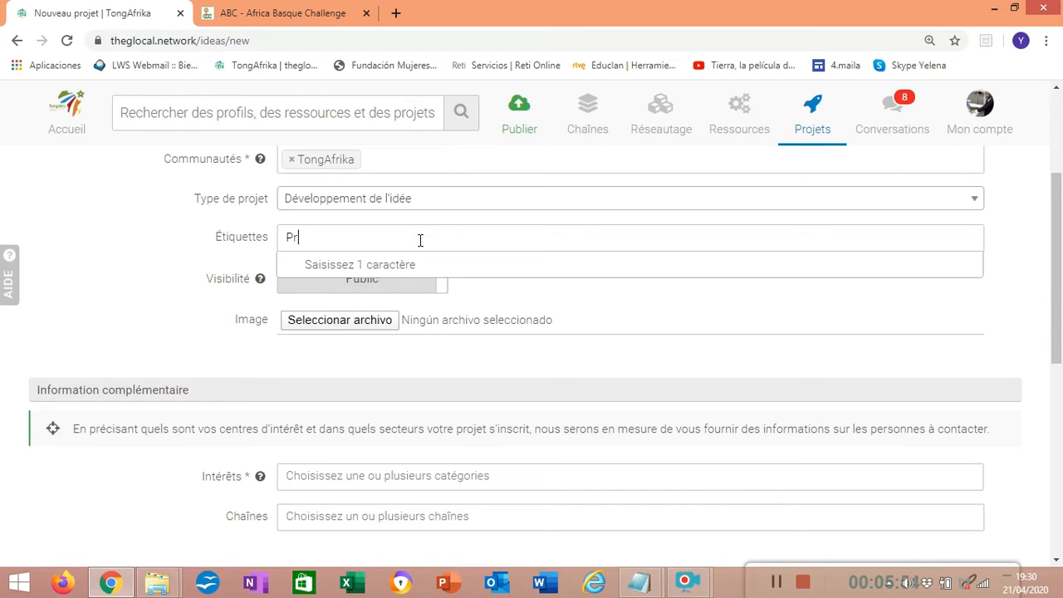
text(ojet devol)
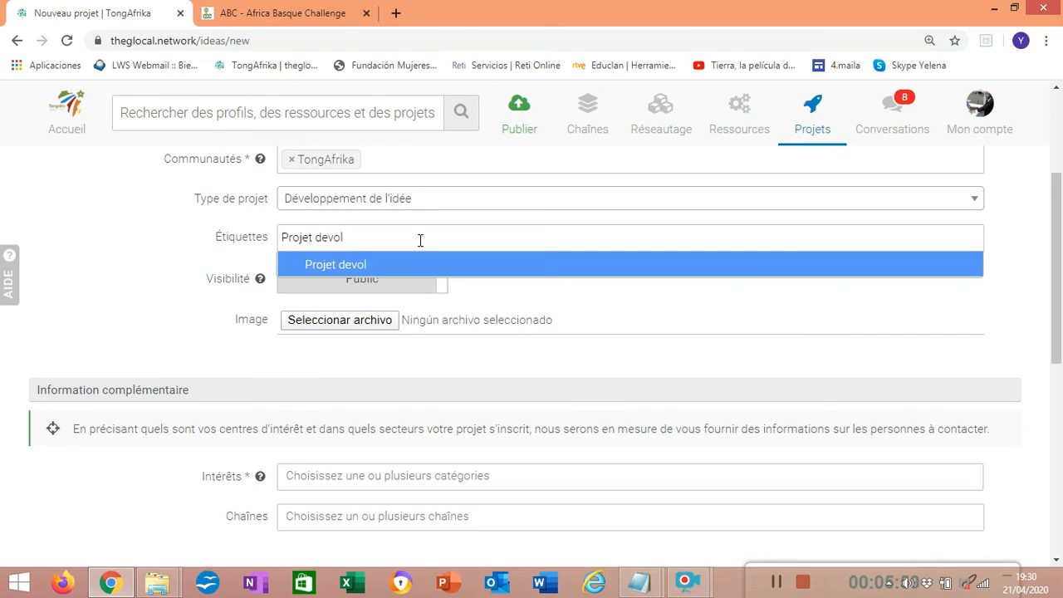
text(lement d'une idée)
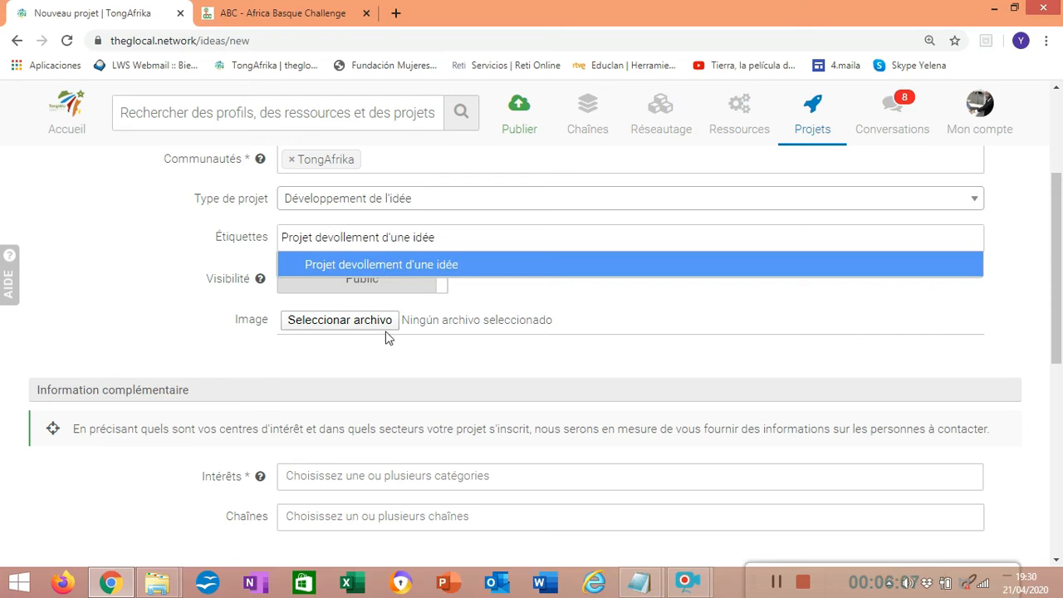
click(503, 304)
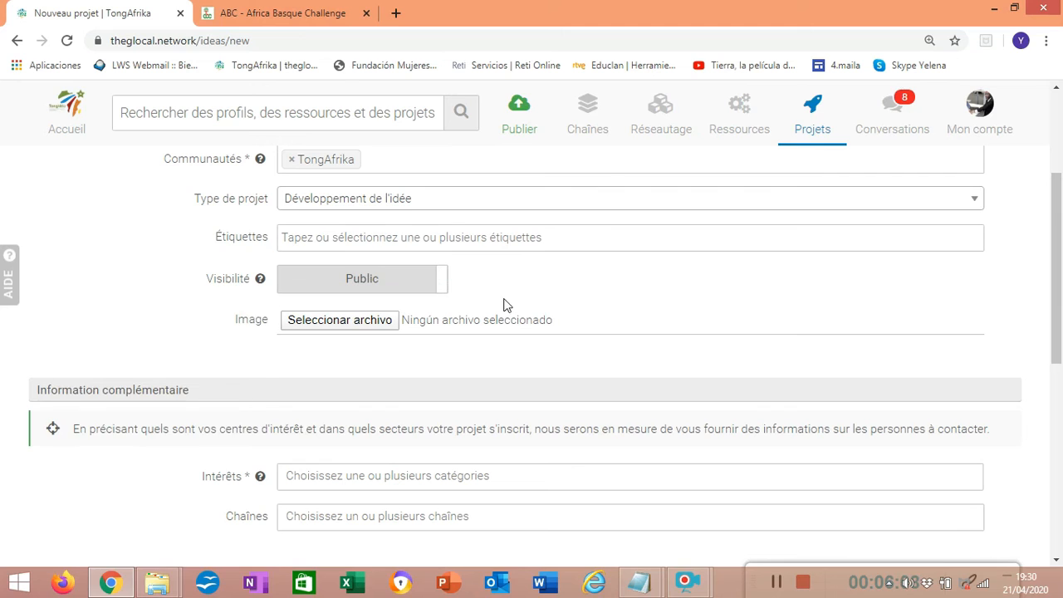
Set the project's visibility to Privé and choose the ABC3 picture from the Imágenes folder as its image
click(284, 285)
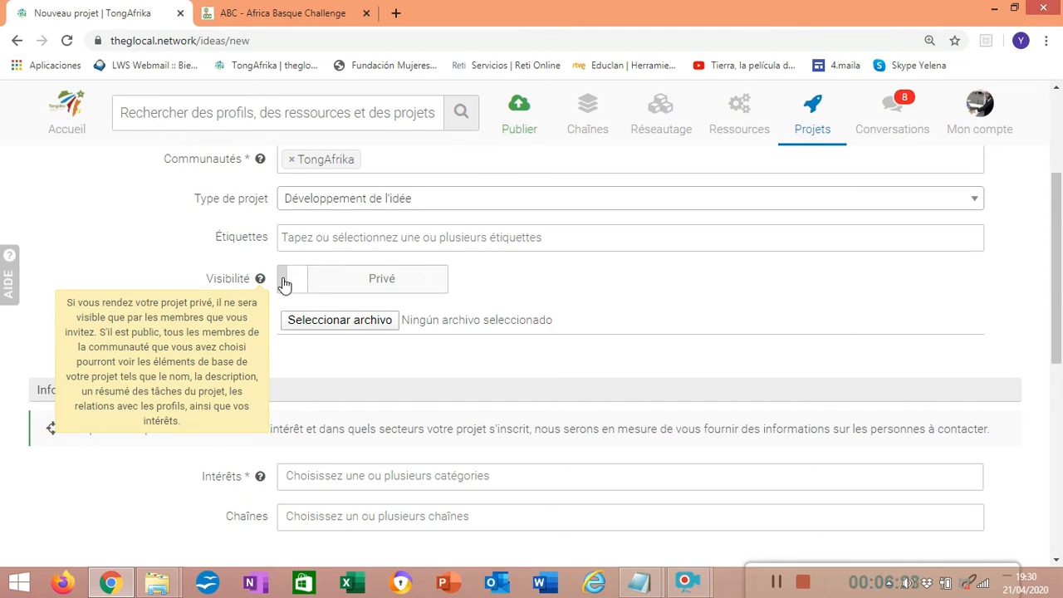
click(369, 323)
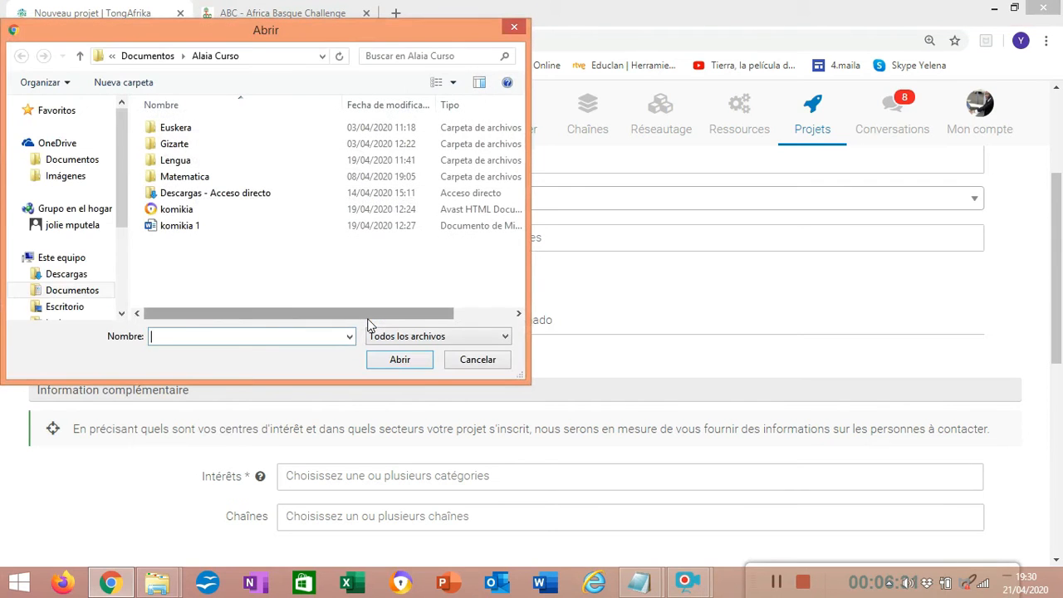
scroll(122, 175, down, 2)
drag(123, 177, 122, 224)
click(79, 235)
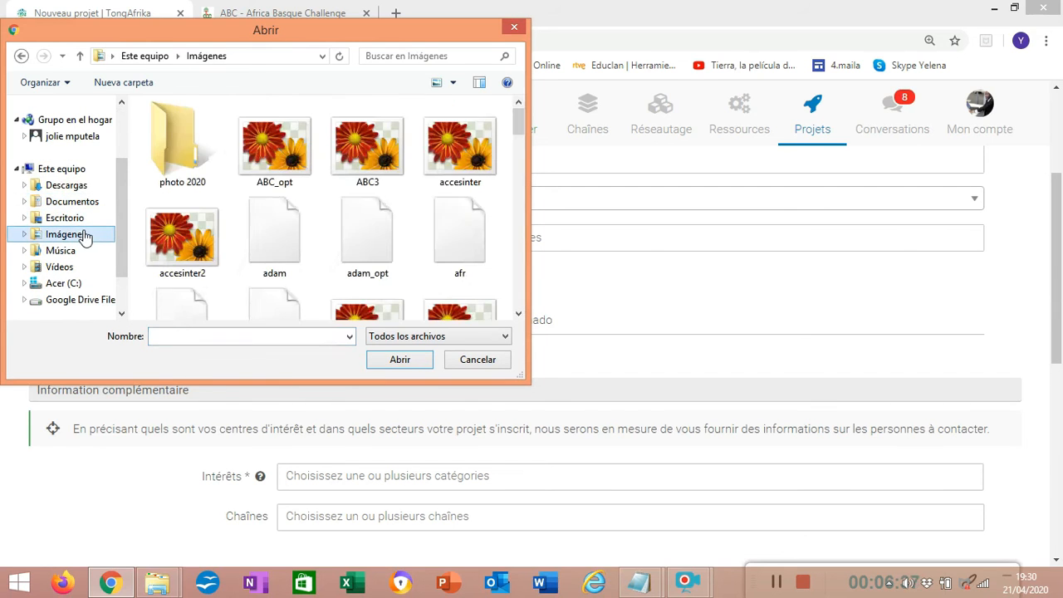
click(377, 162)
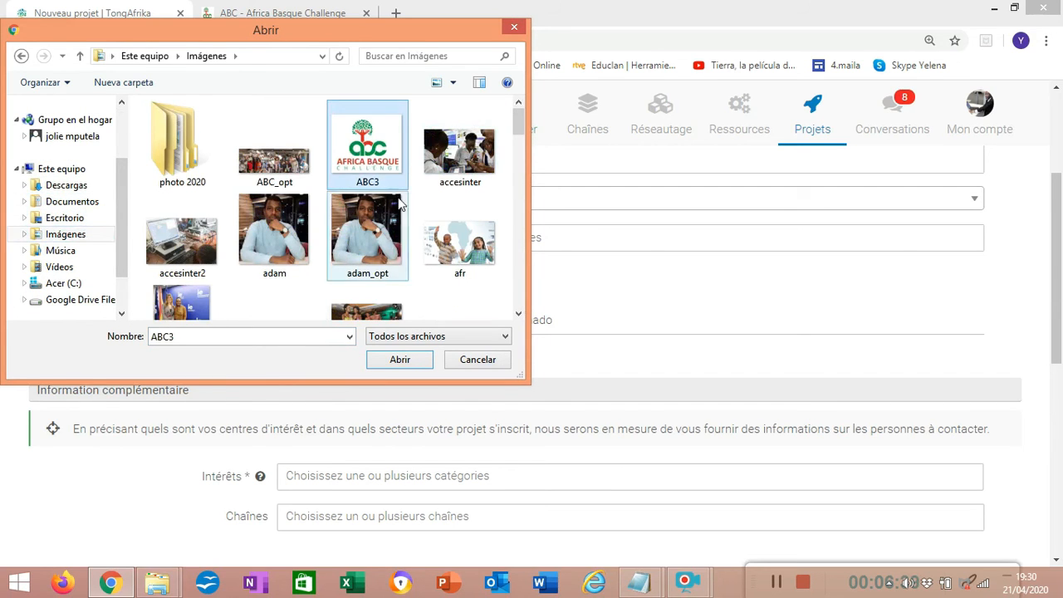
click(393, 360)
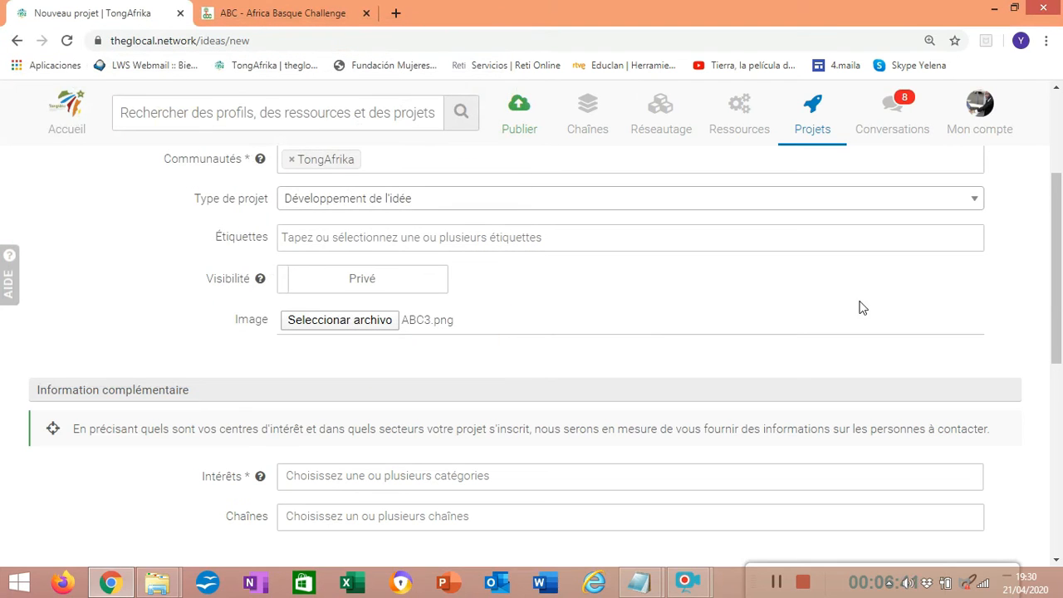
Add Architecture, Agro-Alimentaire and Aéronautique as the project's interests
drag(1058, 234, 1056, 316)
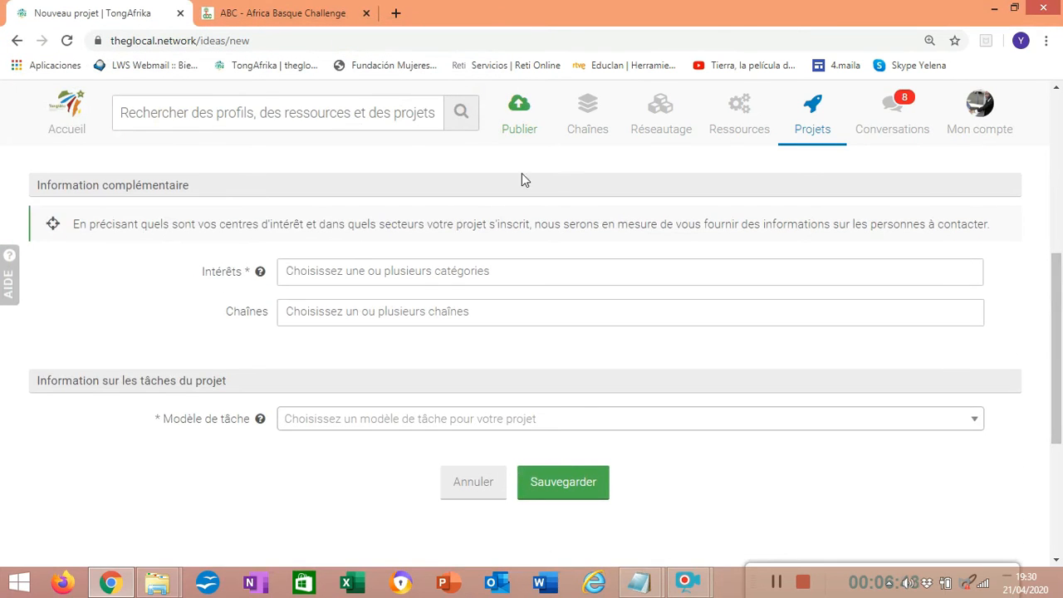
click(368, 266)
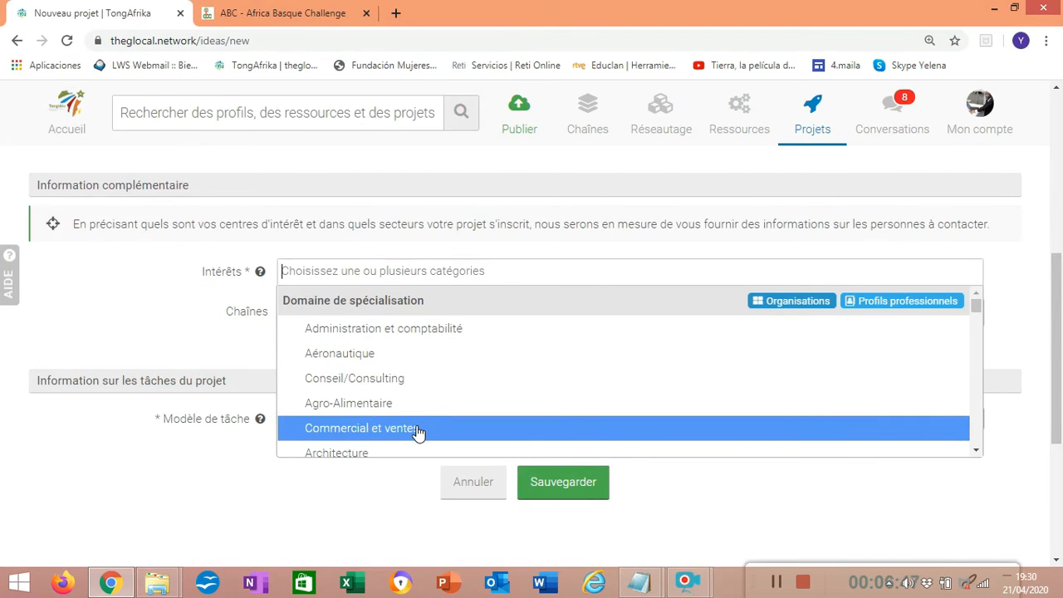
click(355, 455)
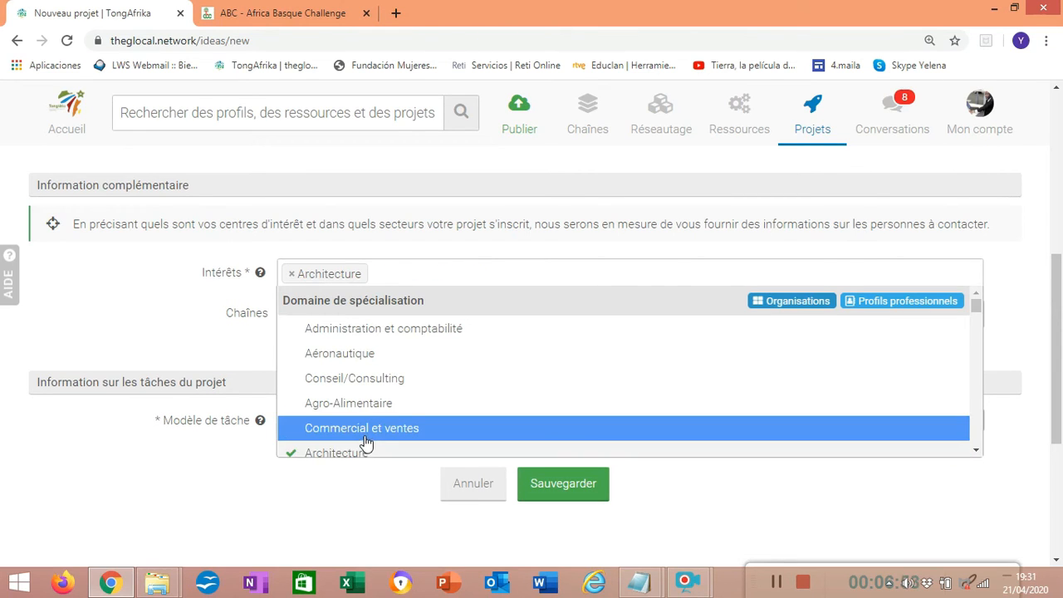
click(360, 404)
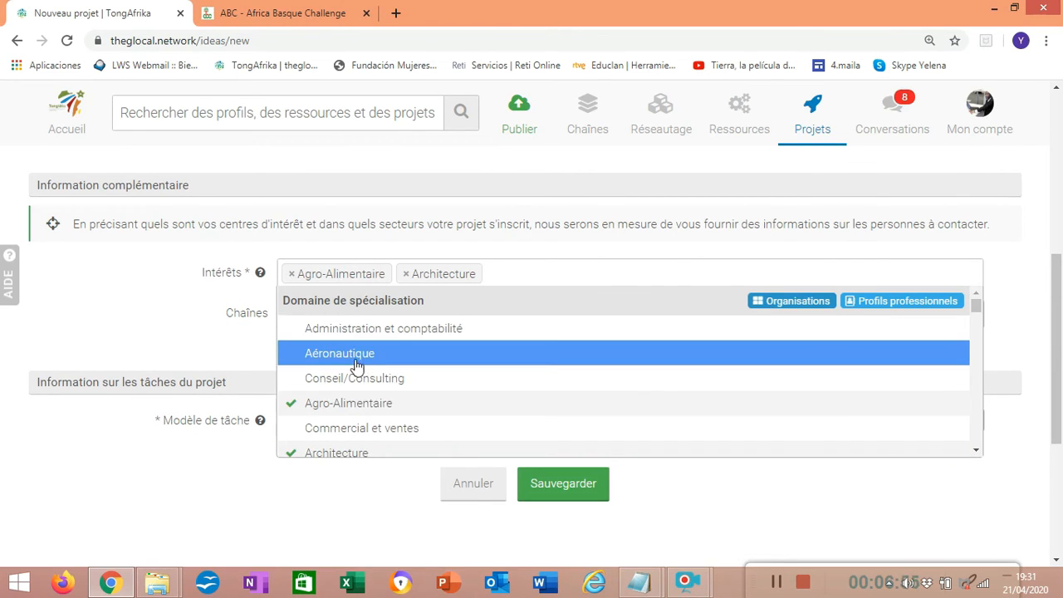
click(363, 363)
click(231, 346)
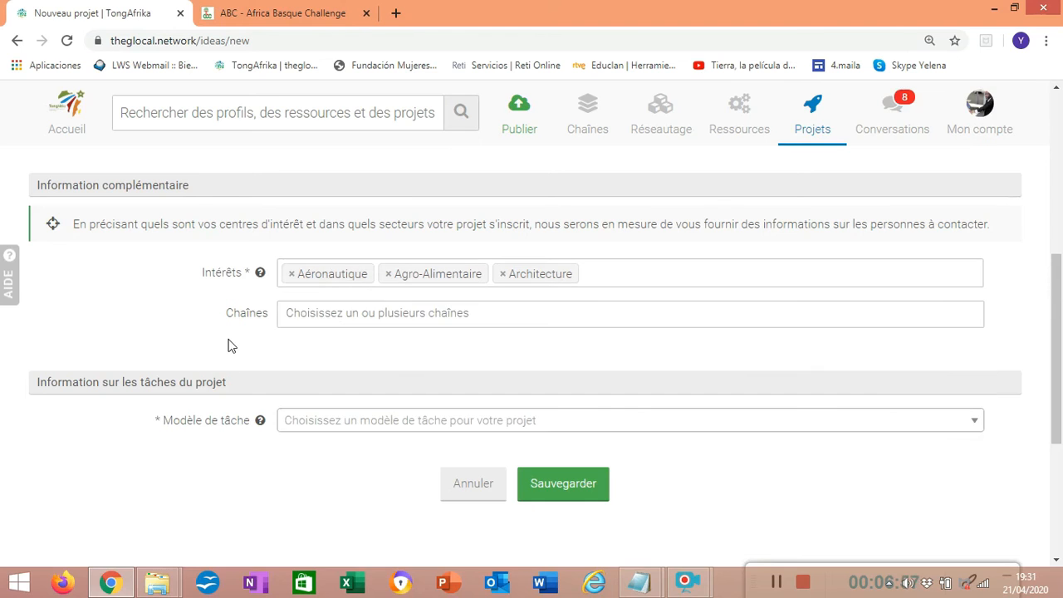
Assign the project to the Éducation, Economie, Santé, Recherche, Emploi and Culture channels
click(316, 312)
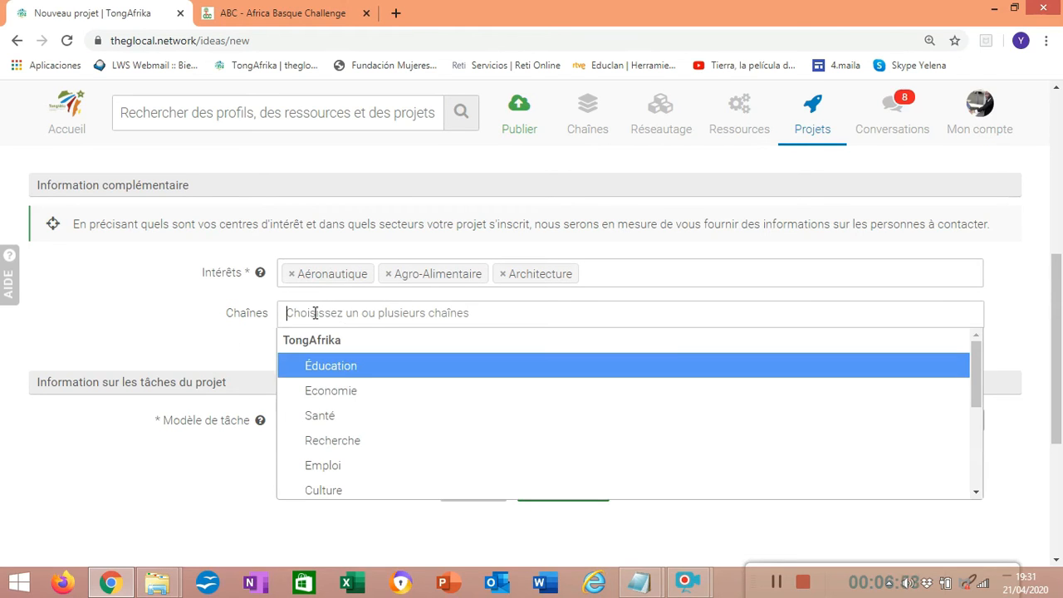
click(337, 372)
click(337, 391)
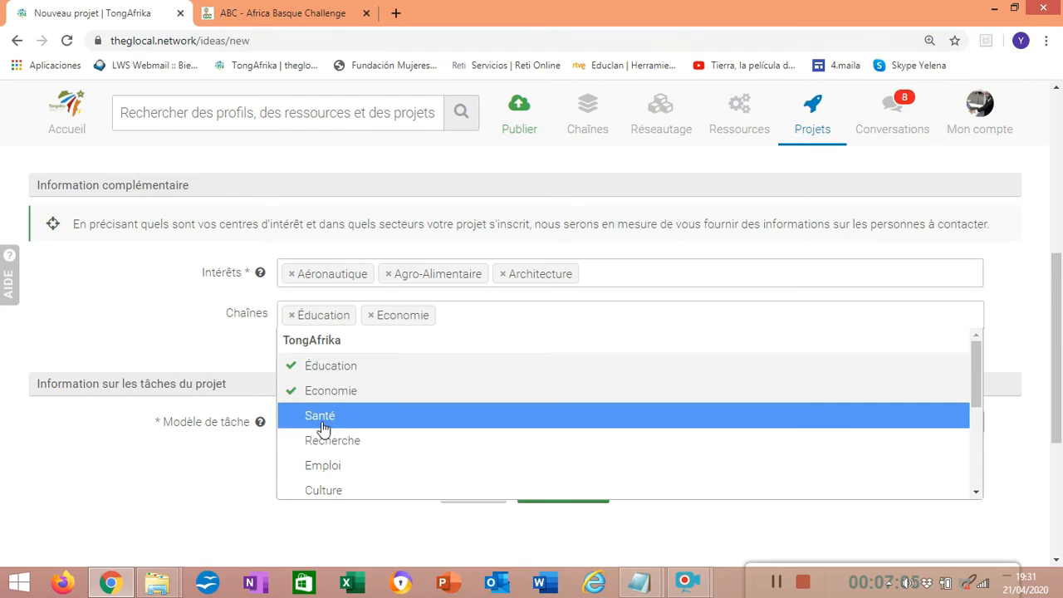
click(326, 417)
click(331, 442)
click(326, 466)
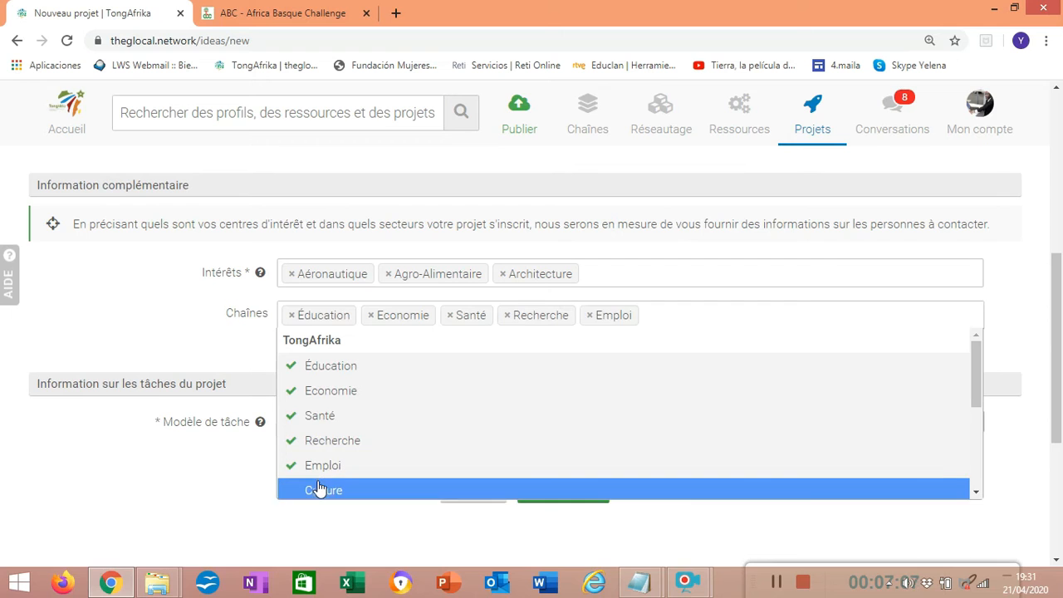
click(322, 490)
click(212, 377)
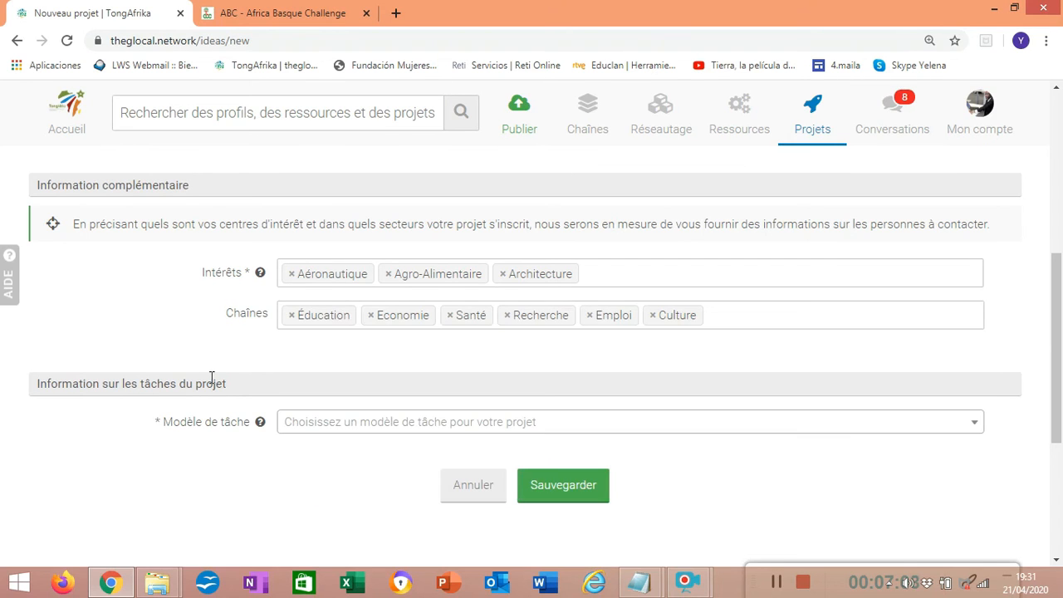
Choose Basic idea development as the project's task model and save the project
click(334, 423)
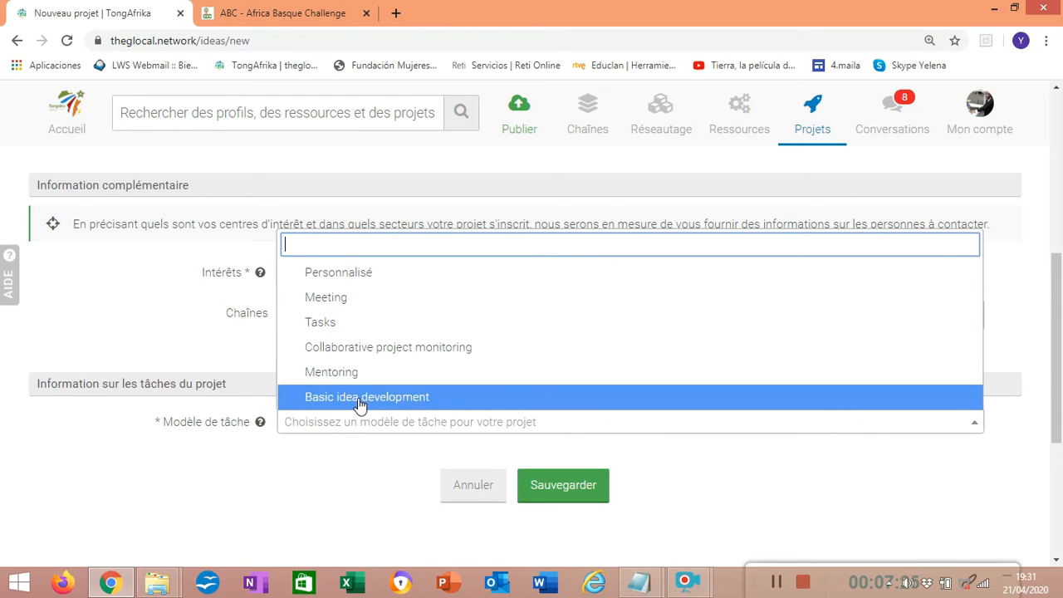
click(363, 401)
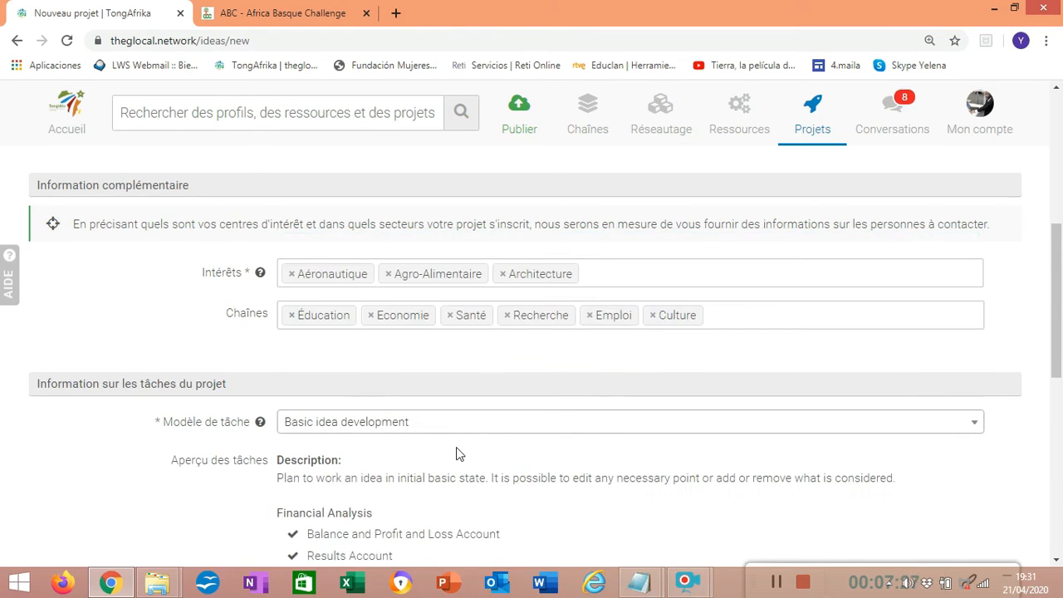
drag(1058, 273, 1059, 393)
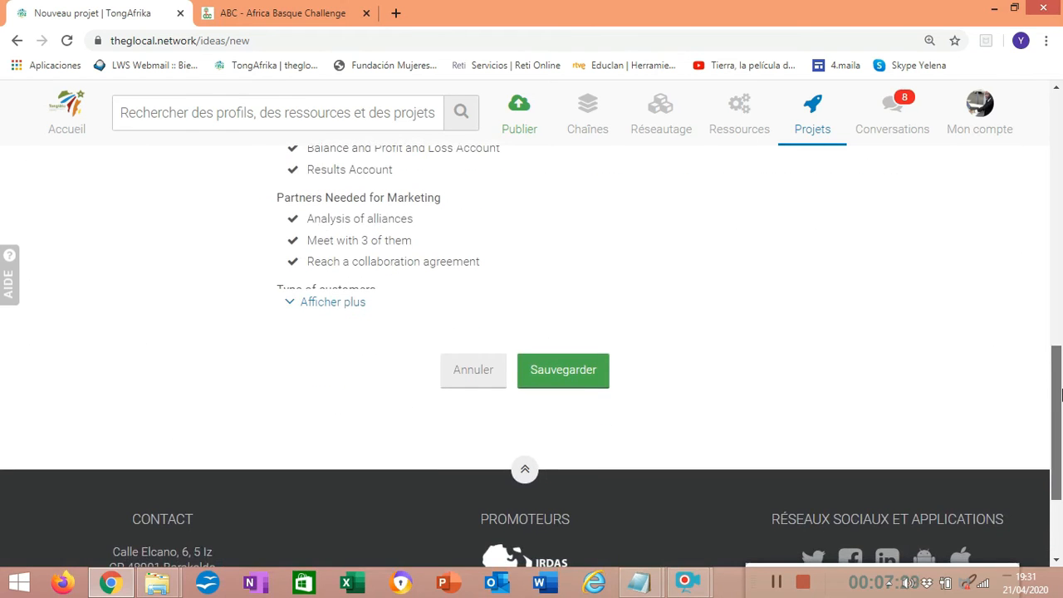
click(565, 374)
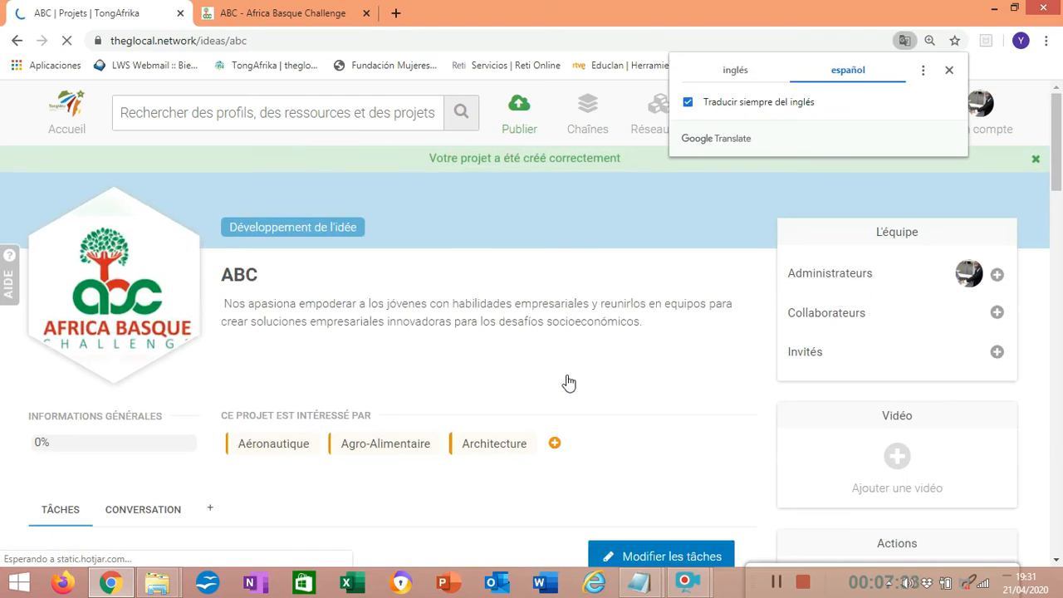
click(949, 72)
Start modifying the ABC project's tasks and delete the whole Financial Analysis task group
drag(1059, 151, 1057, 193)
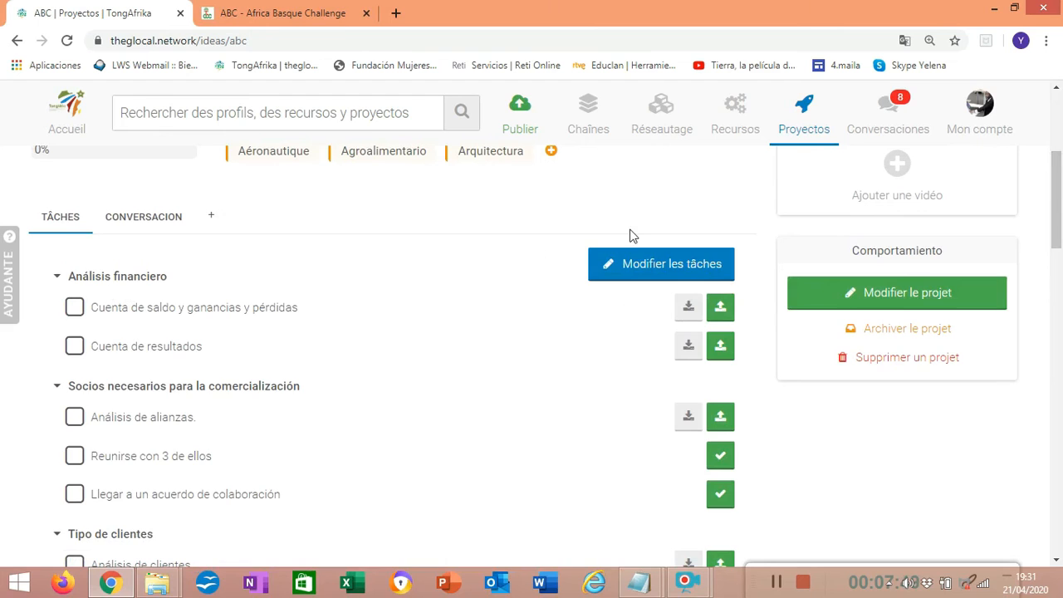
click(611, 264)
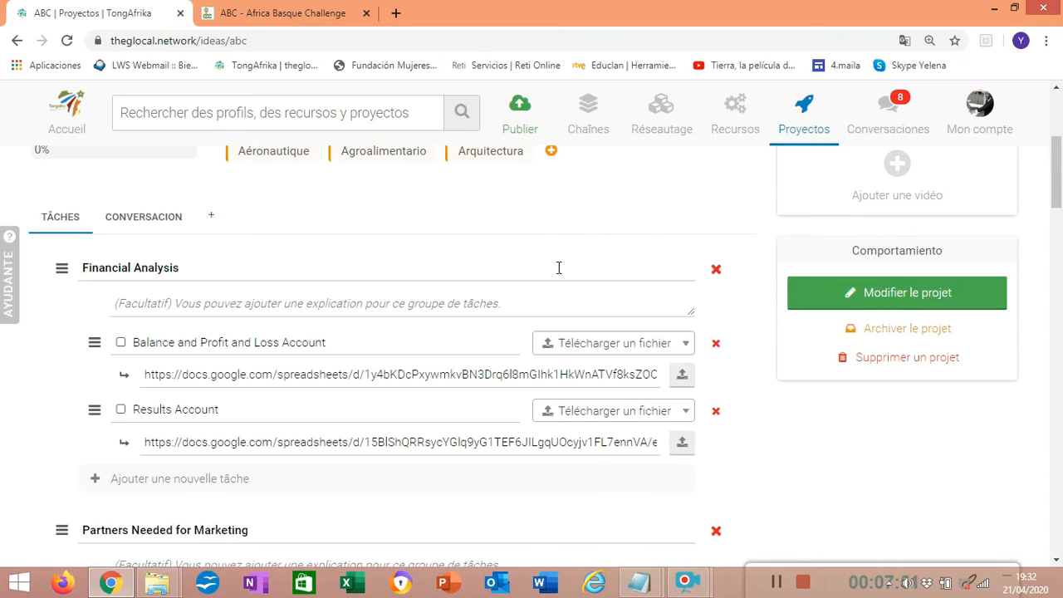
click(198, 274)
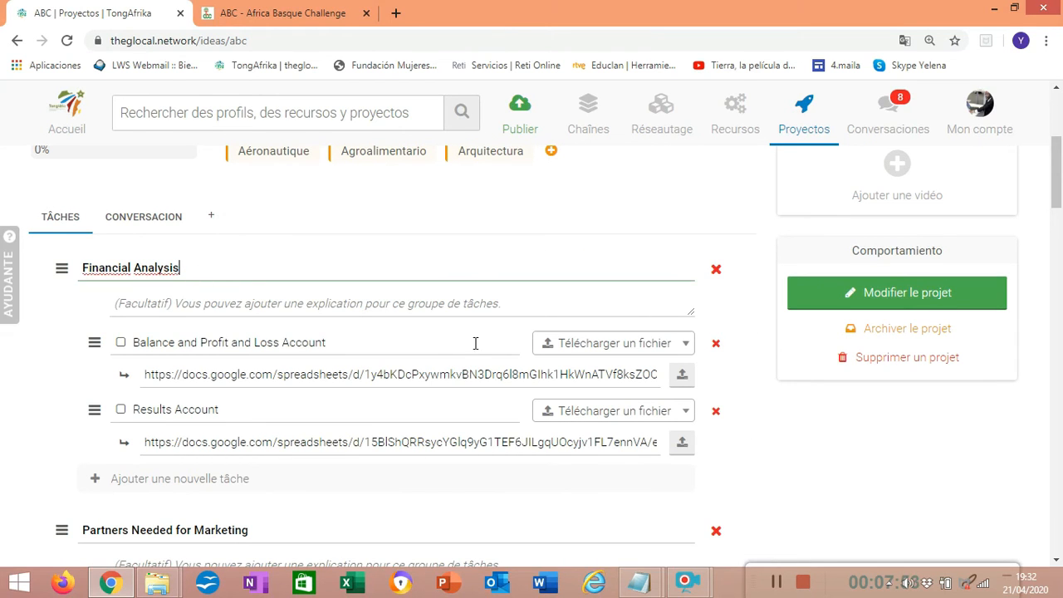
click(718, 274)
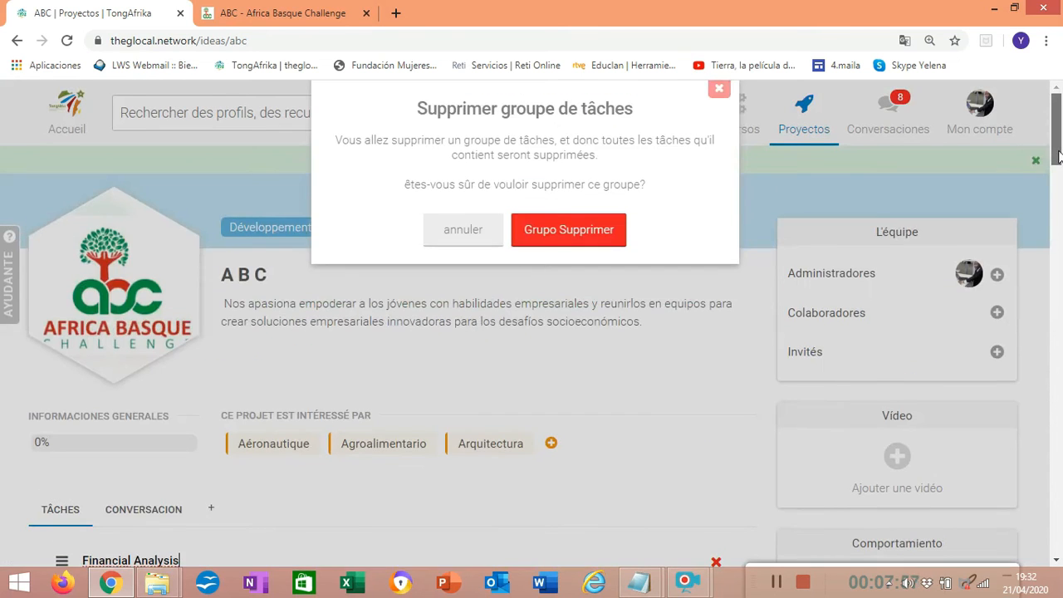
click(570, 230)
Delete the tasks "Meet with 3 of them" and "Reach a collaboration agreement" from the Partners Needed for Marketing group
drag(1056, 133, 1056, 201)
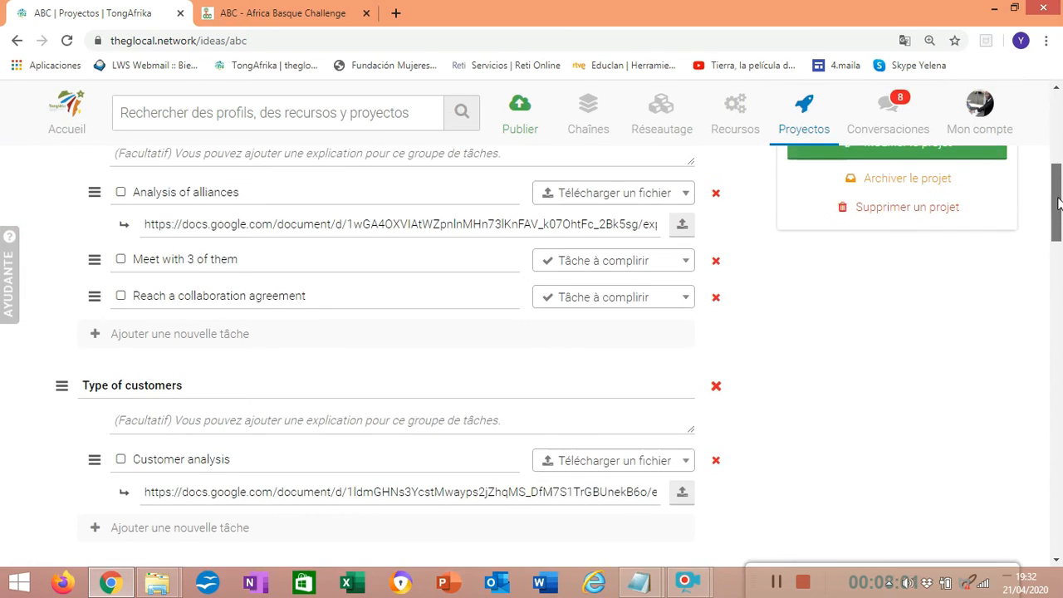
click(717, 261)
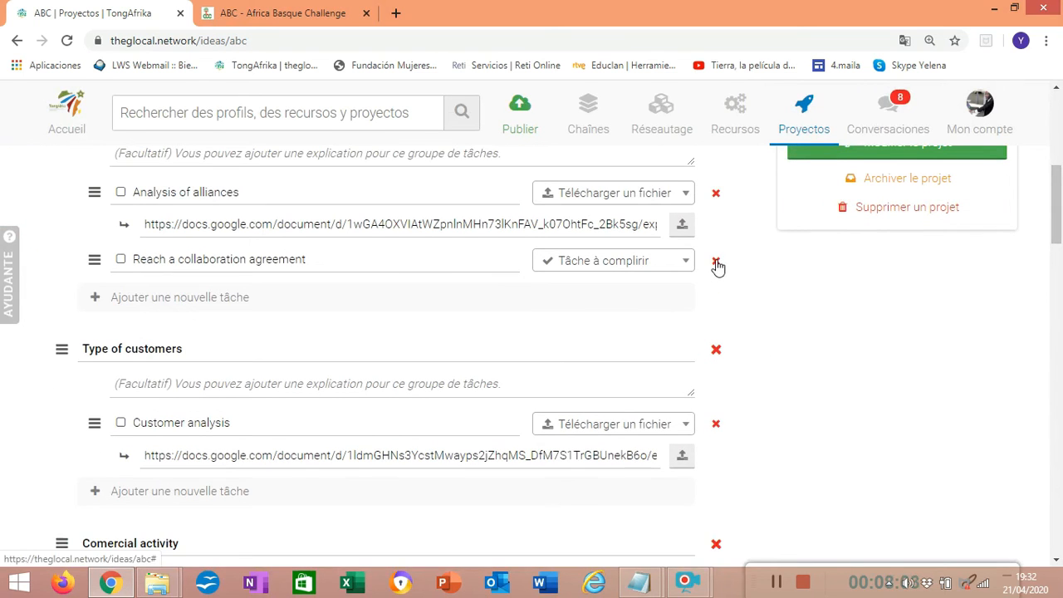
click(717, 262)
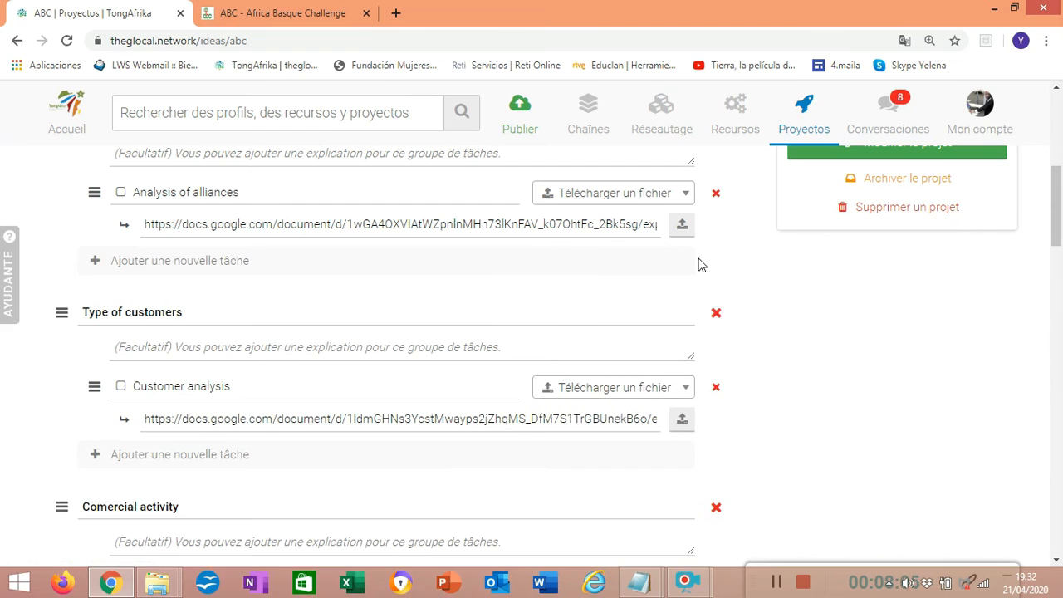
Add a new task to the Partners Needed for Marketing group and set its type to Réponse textuelle
click(96, 270)
scroll(498, 315, up, 1)
click(614, 355)
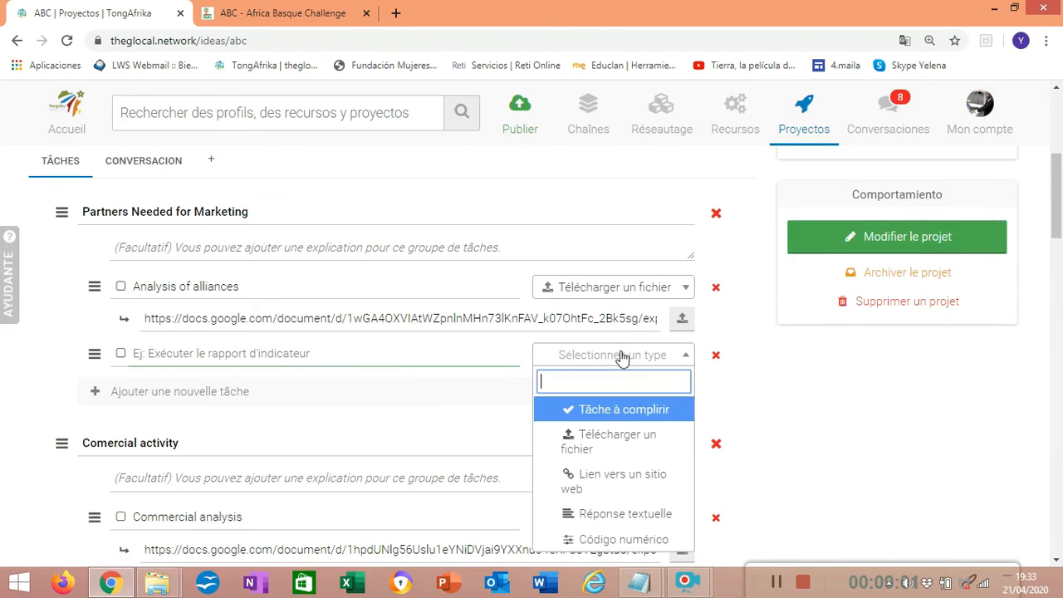
click(609, 440)
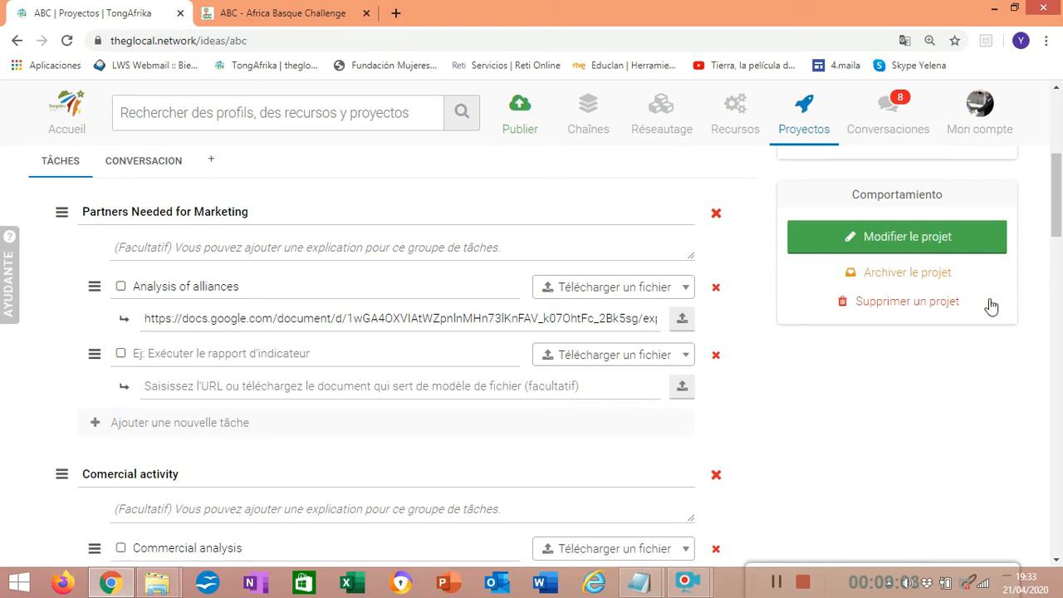
click(677, 355)
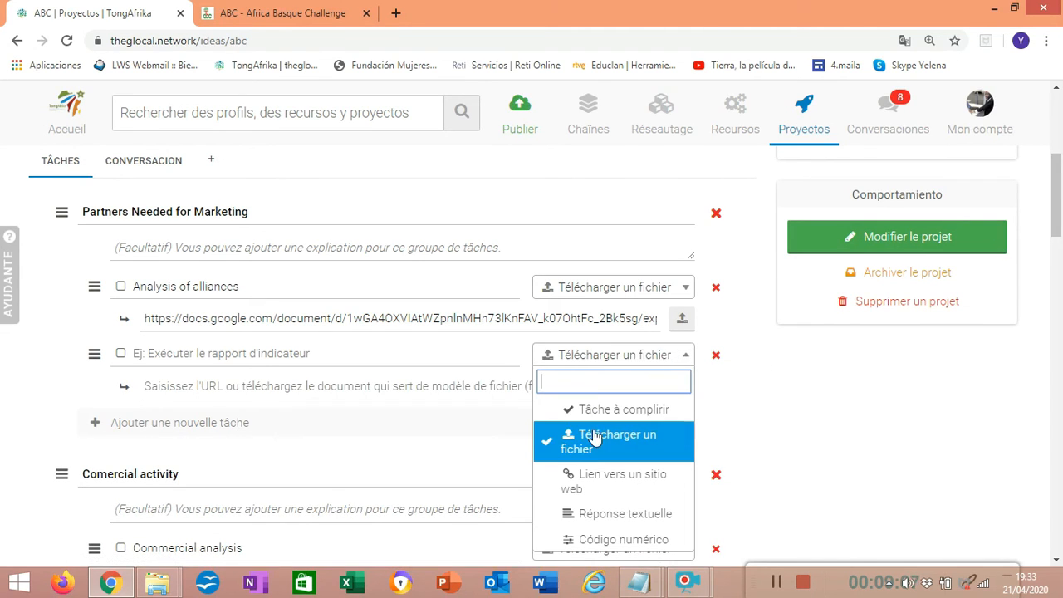
click(614, 514)
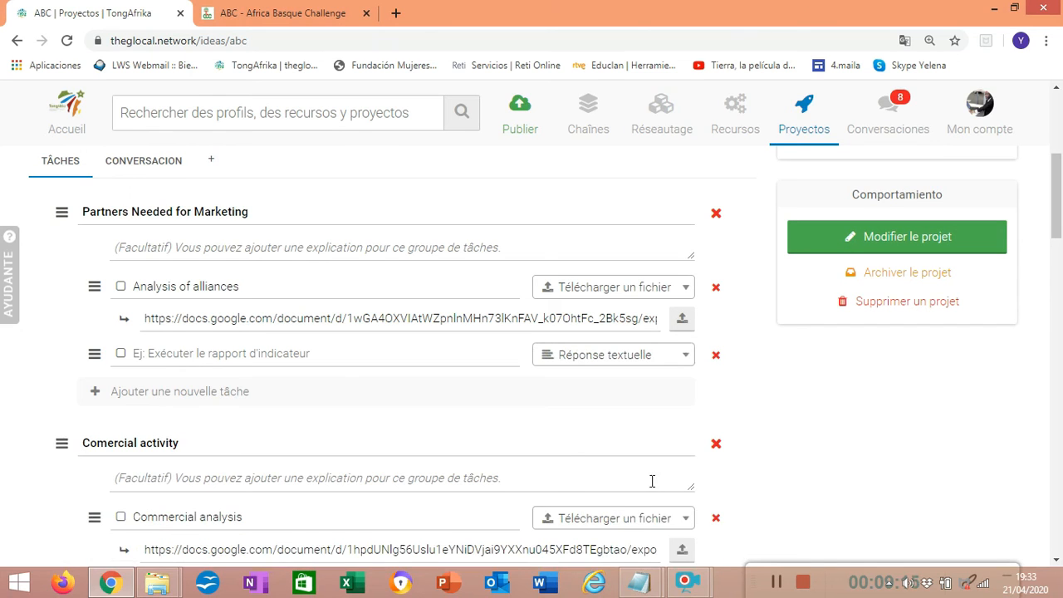
click(682, 357)
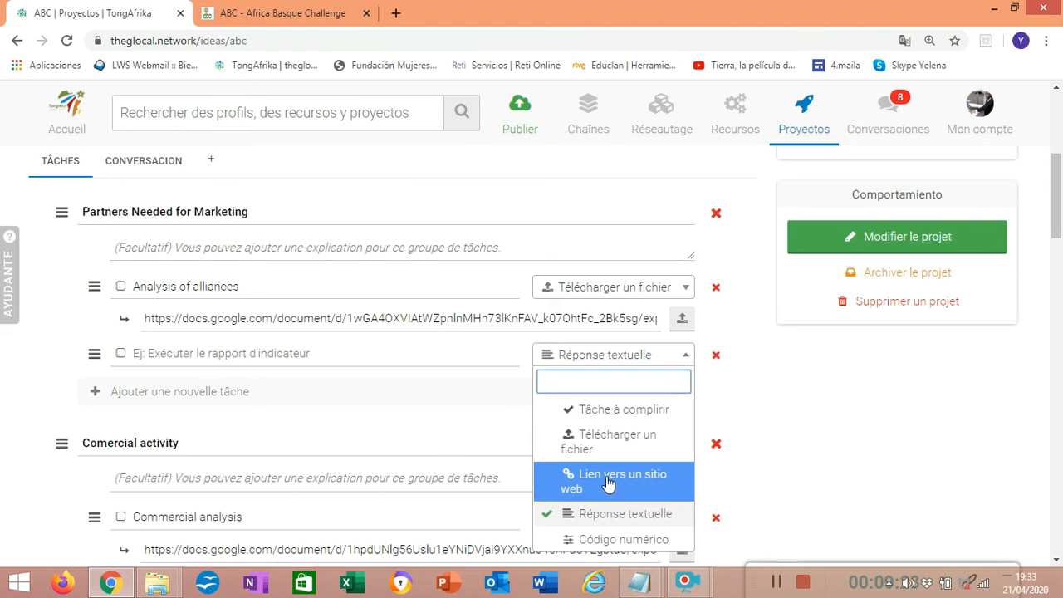
click(594, 516)
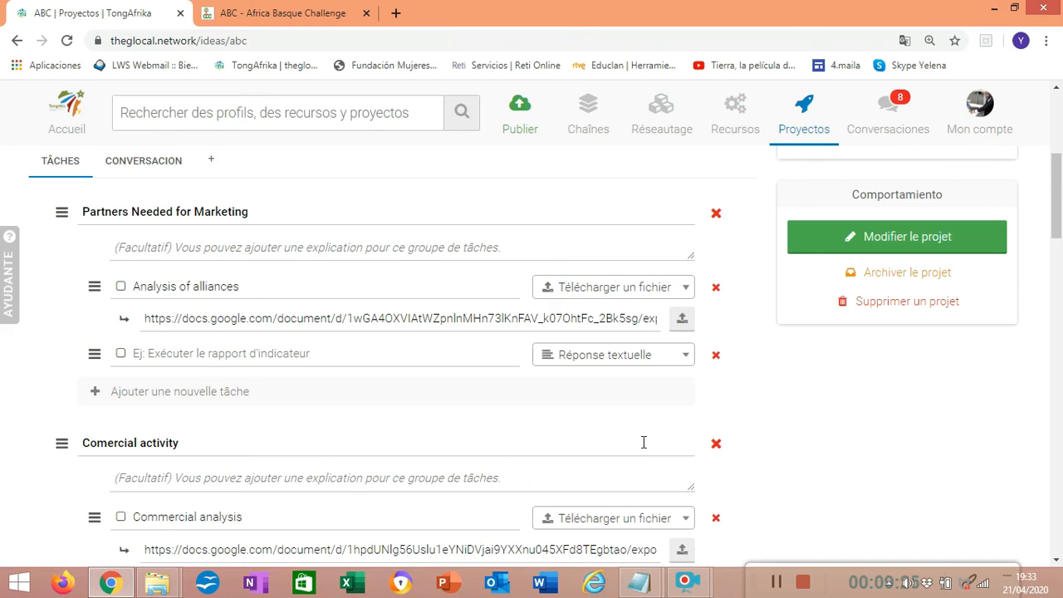
Name the new text-response task "NOm" and save the project's tasks
drag(1056, 212, 1047, 459)
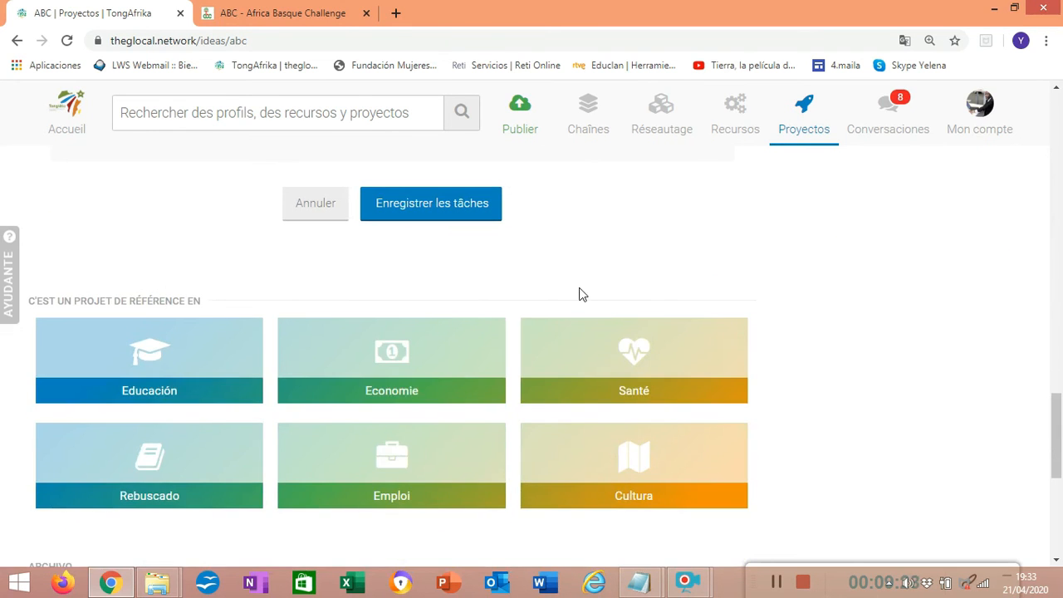
click(429, 212)
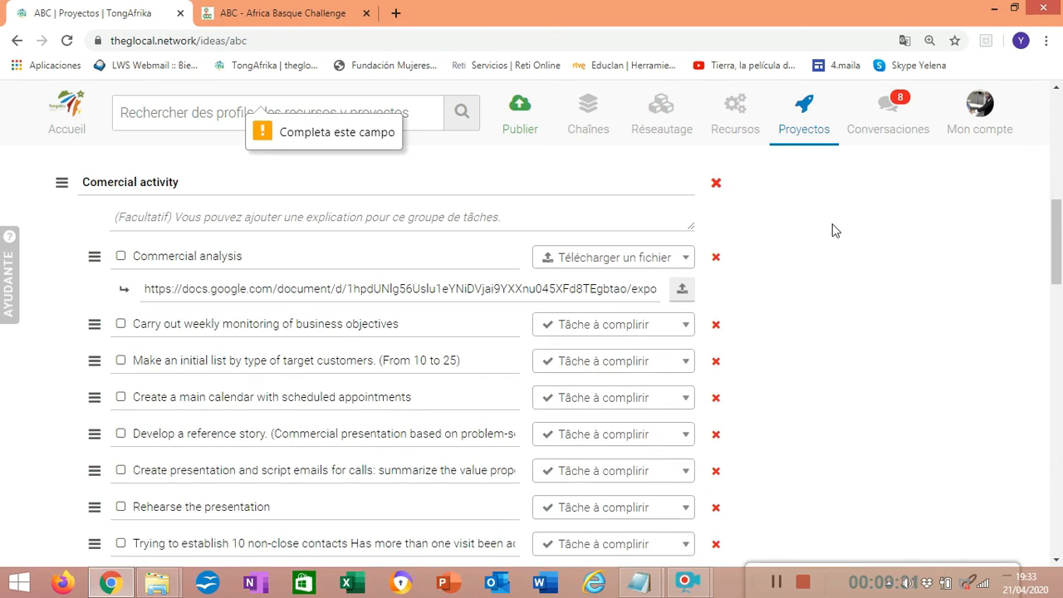
drag(1059, 258, 1057, 208)
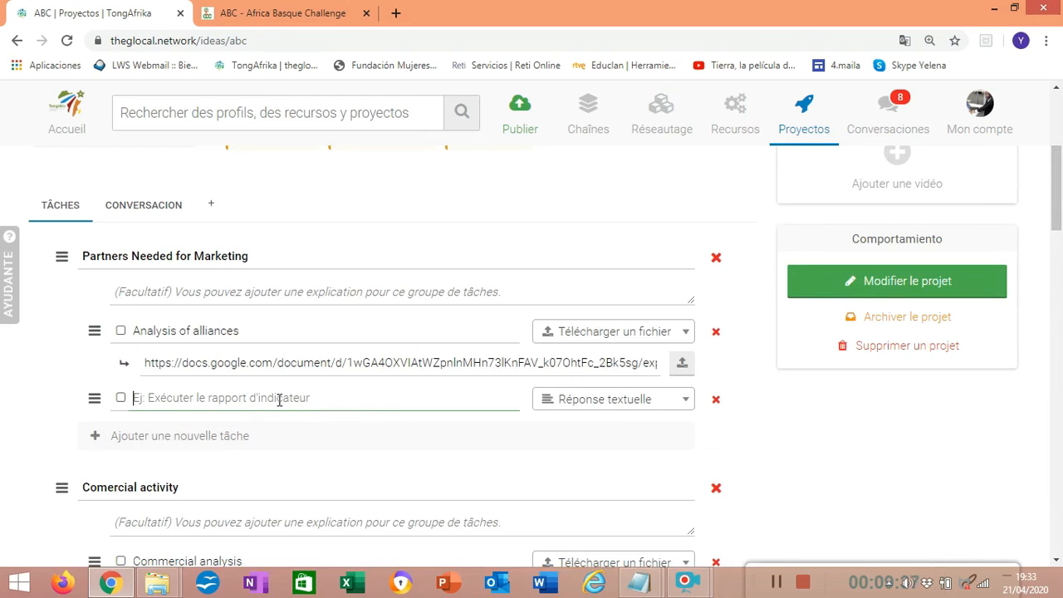
text(NOm)
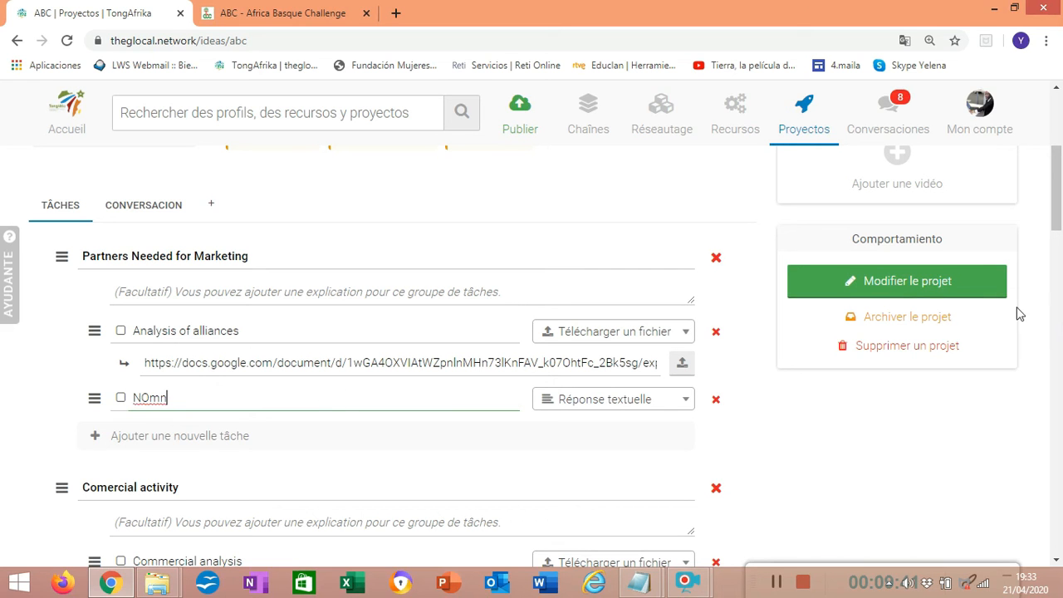
click(911, 464)
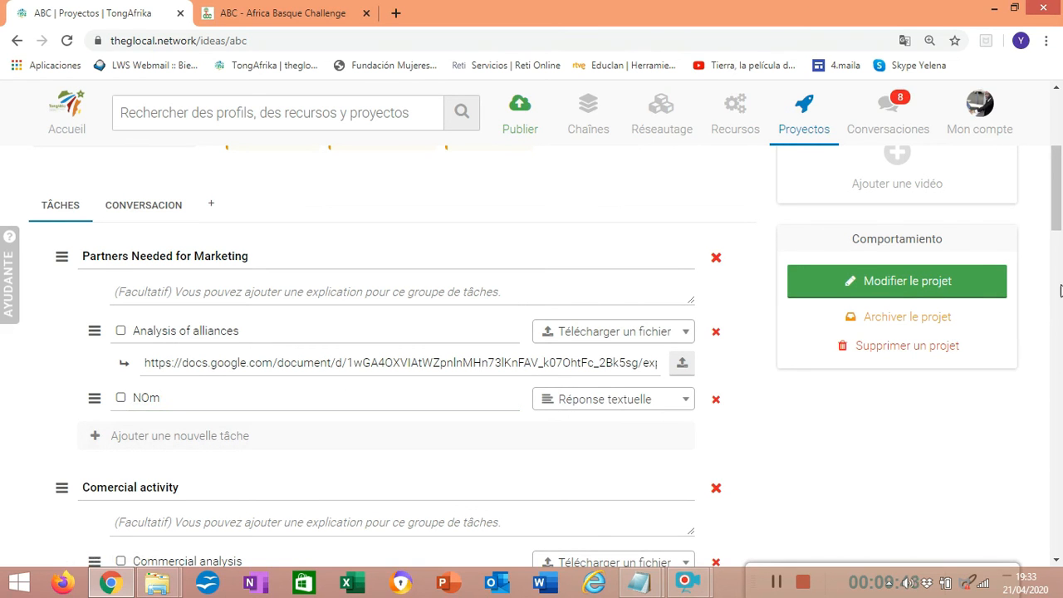
drag(1061, 247, 1061, 368)
scroll(1057, 439, down, 1)
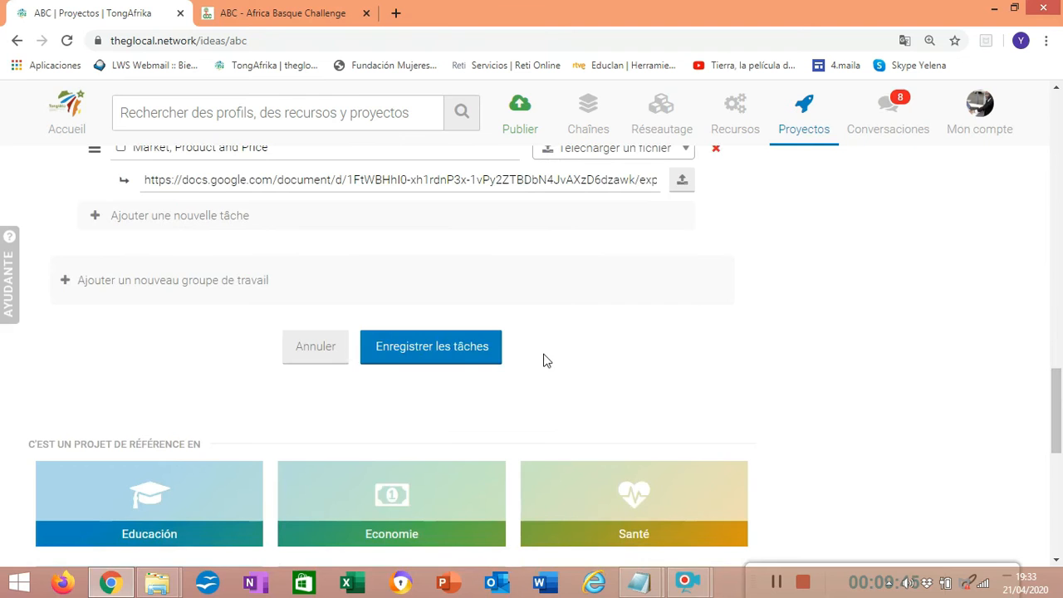
click(442, 351)
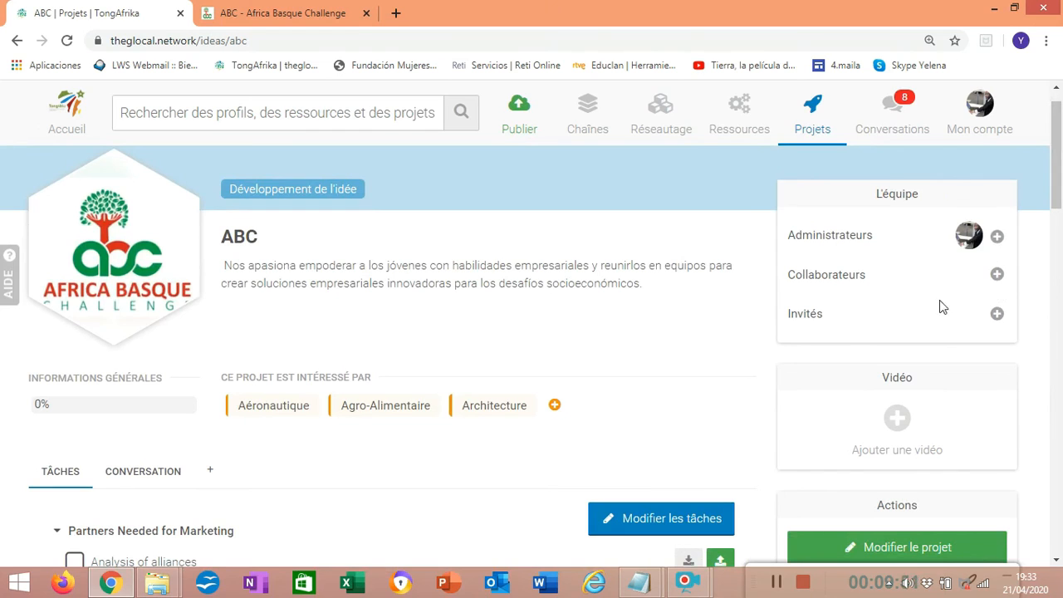
Add a second administrator to the project team by searching for the person's first name, and save
click(997, 239)
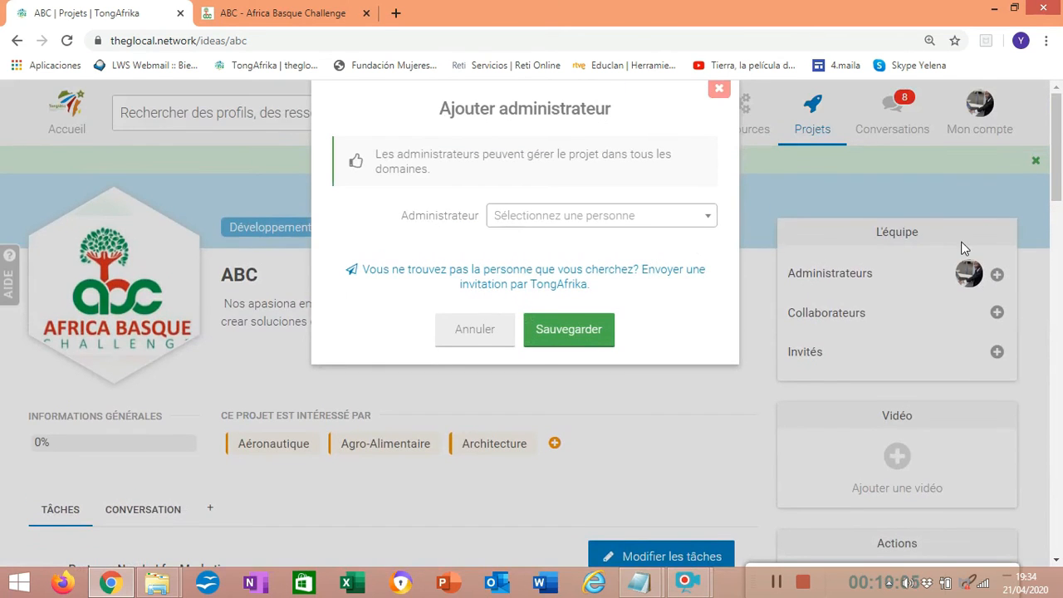
click(590, 221)
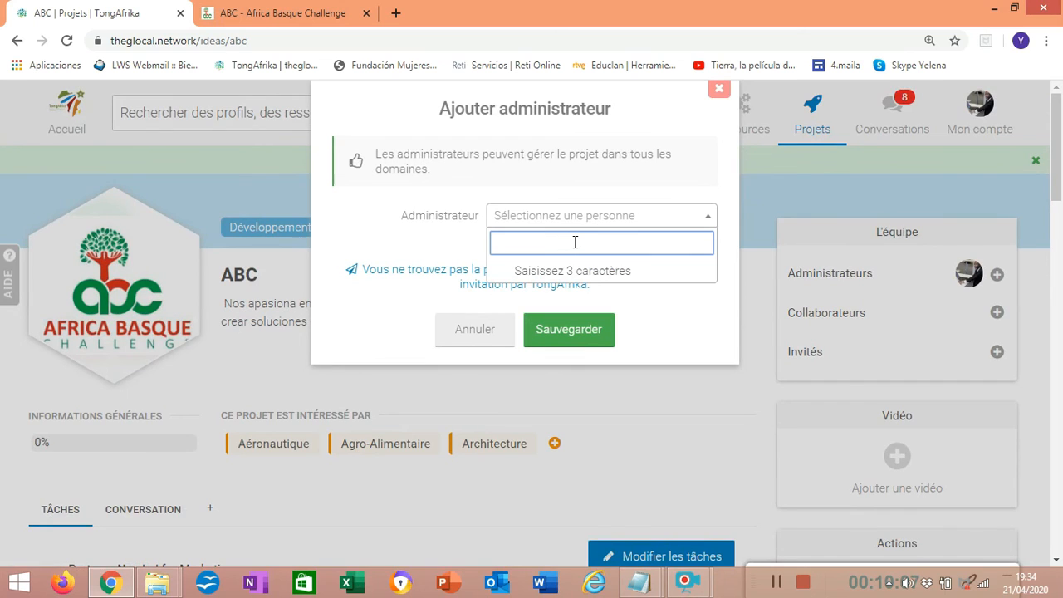
text(jonas)
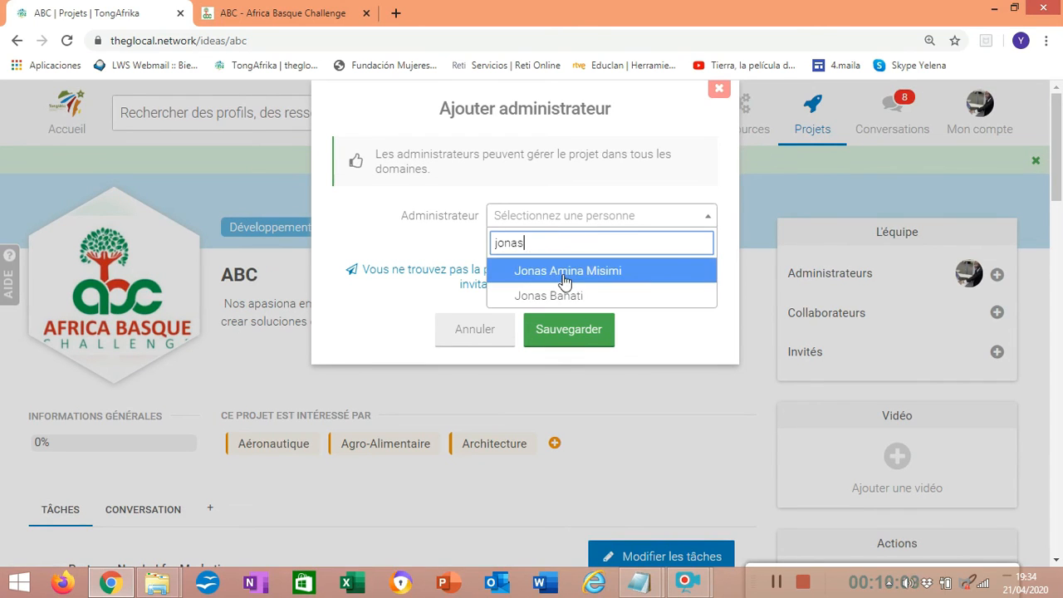
click(565, 274)
click(563, 330)
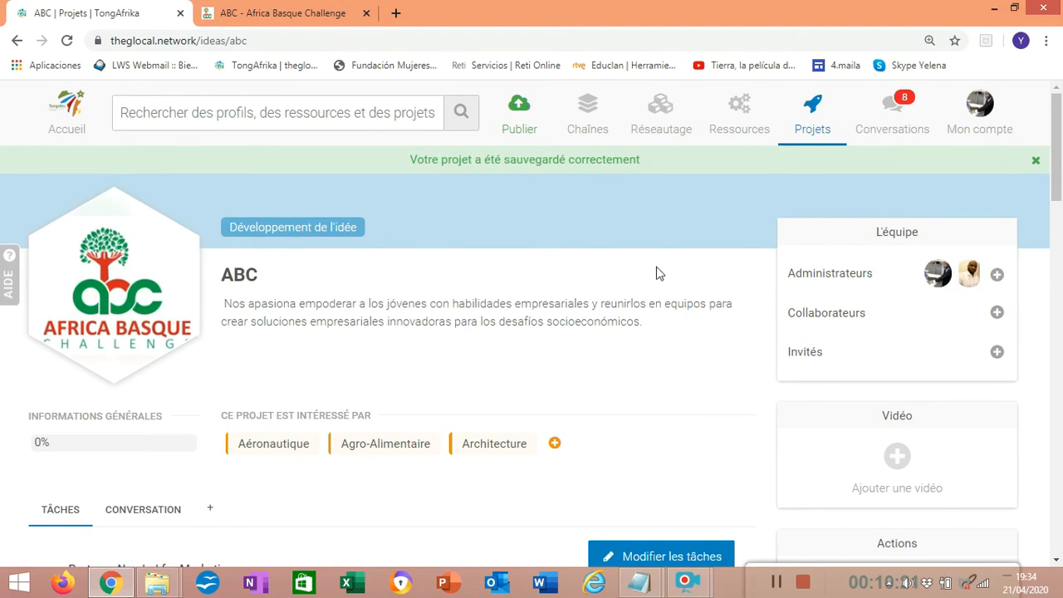
Add a guest to the project team by searching for the person's name, and save
click(998, 353)
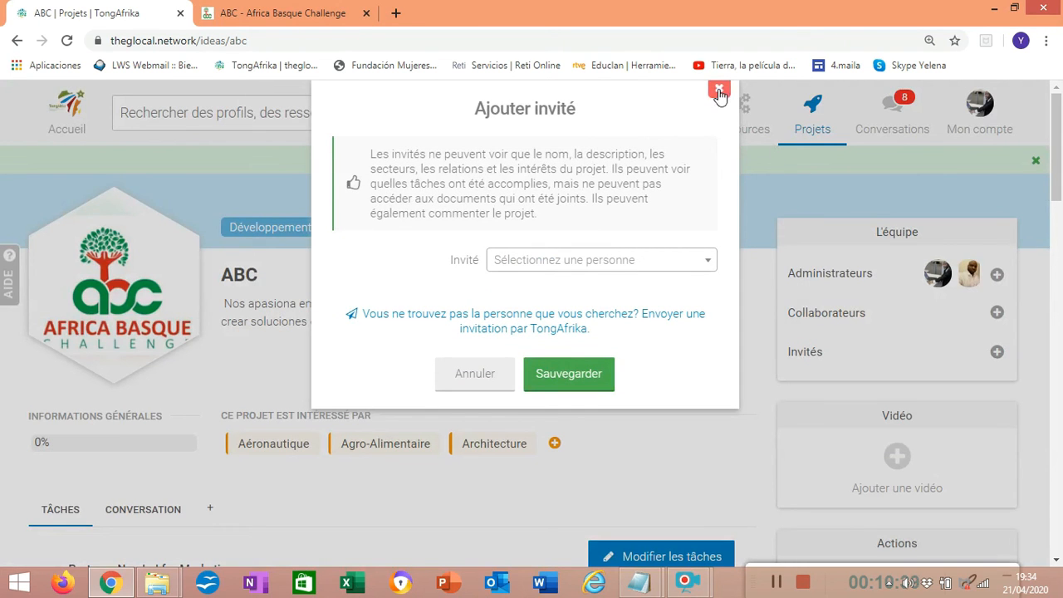
click(577, 263)
text(jol)
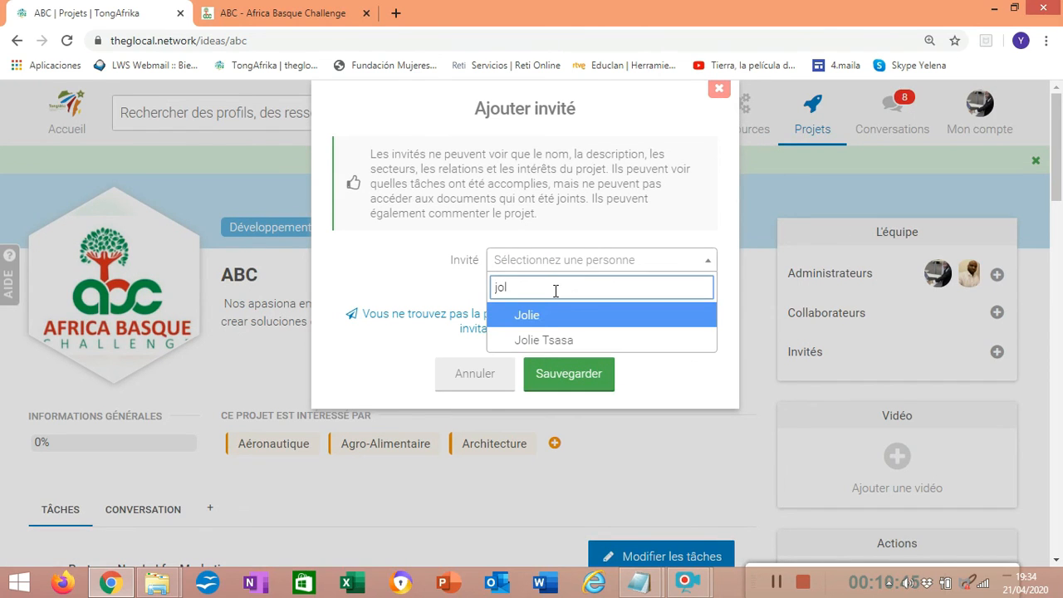
click(552, 312)
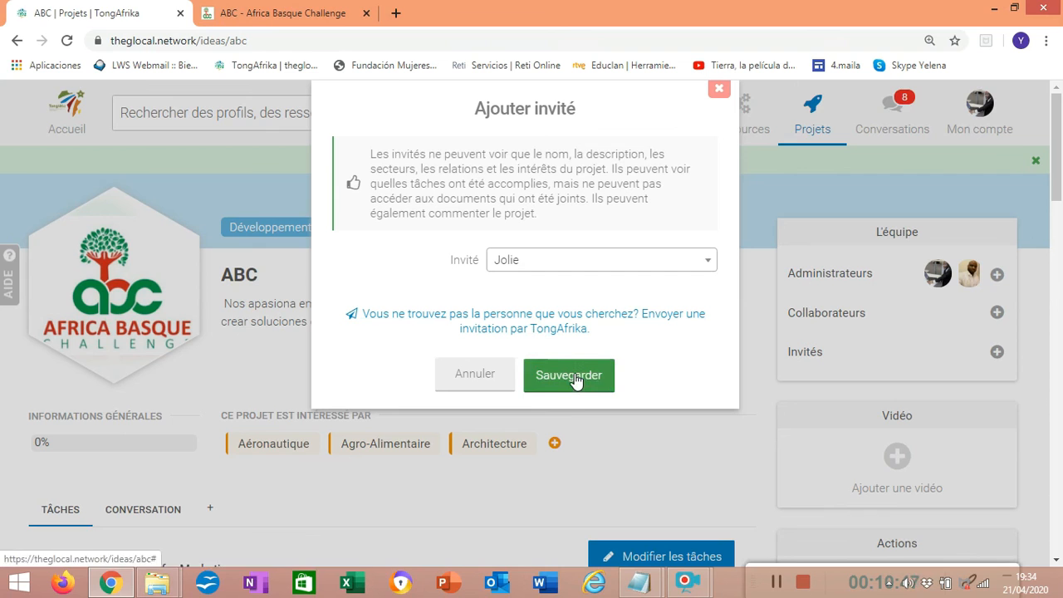
click(586, 387)
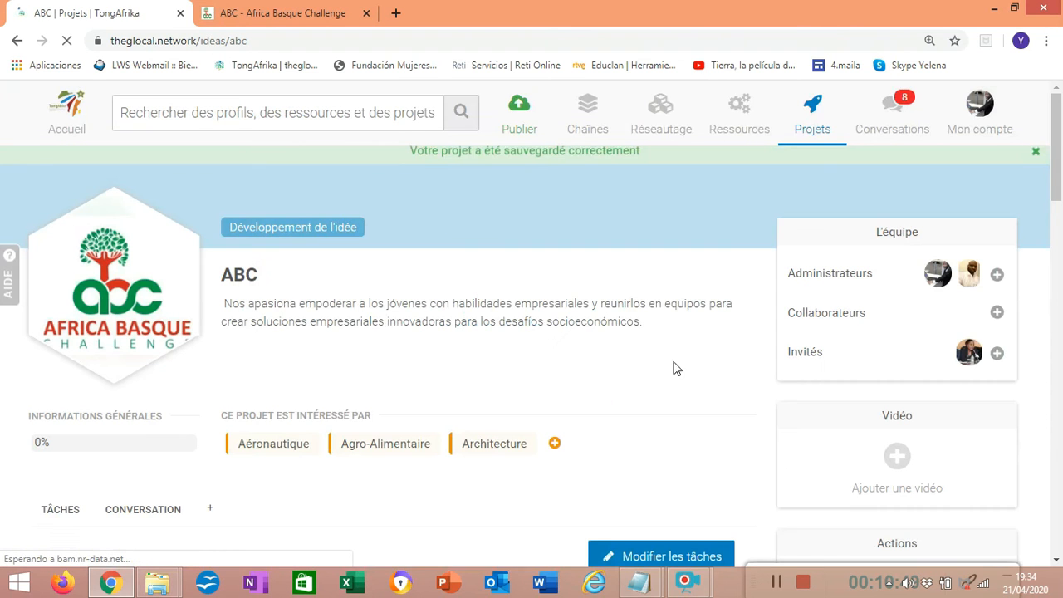
Create a conversation group for the project, keeping the suggested name Groupe de projet ABC, its members and Privé visibility
drag(1060, 160, 1060, 211)
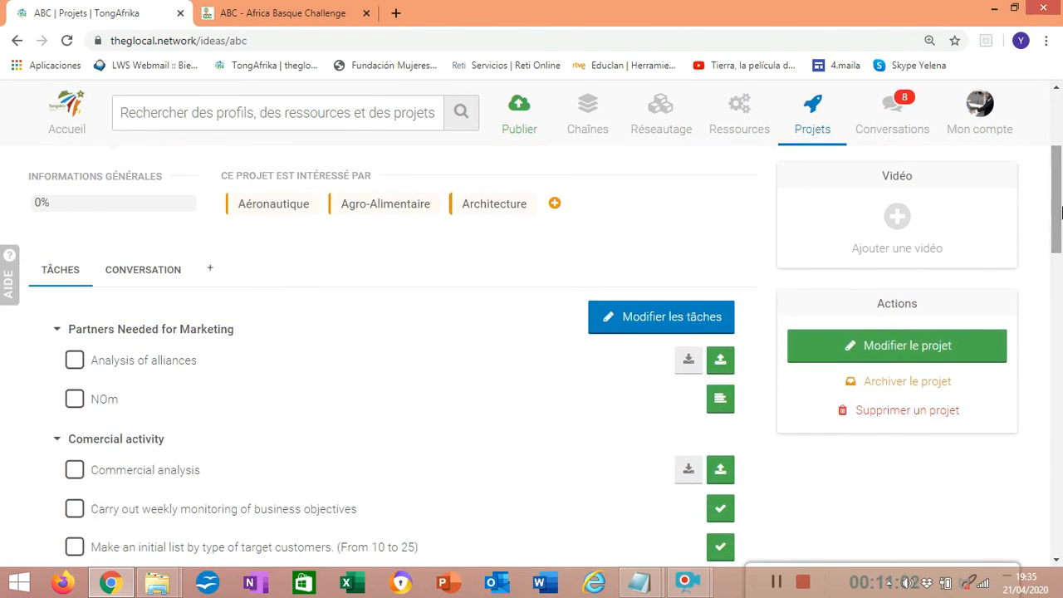
click(142, 274)
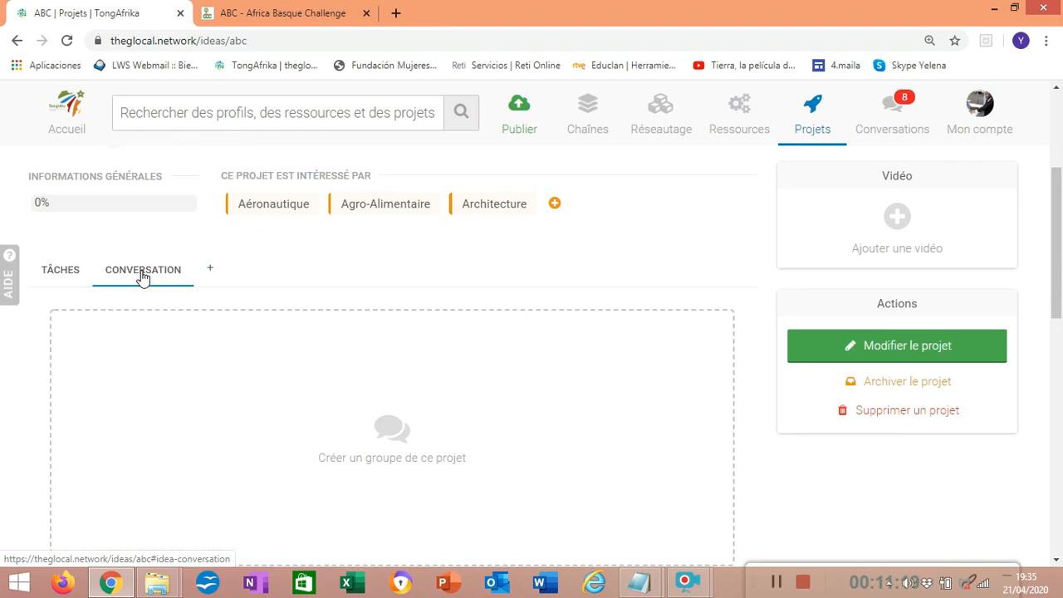
click(394, 444)
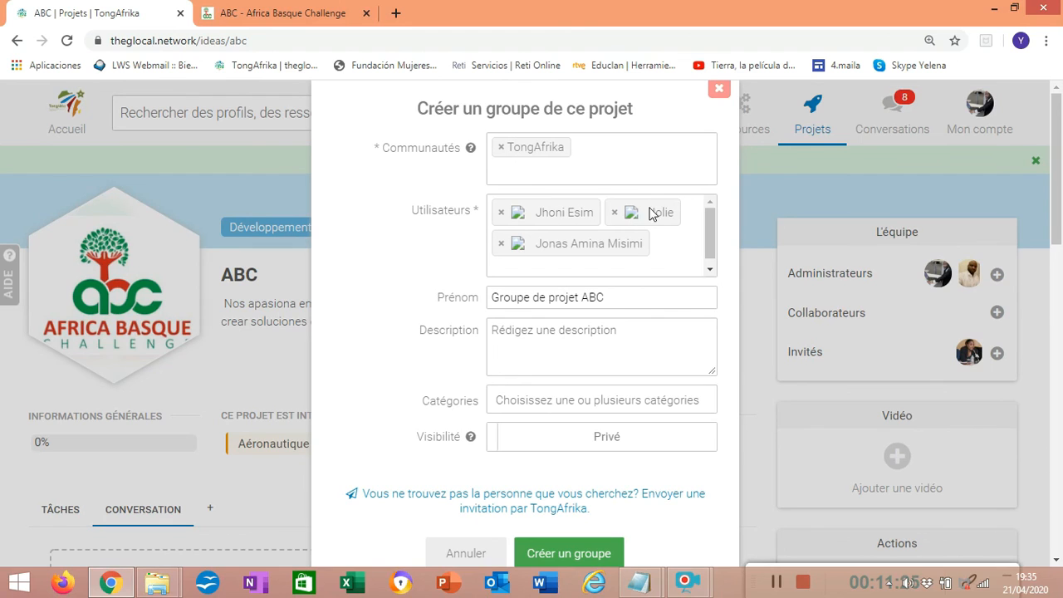
click(555, 554)
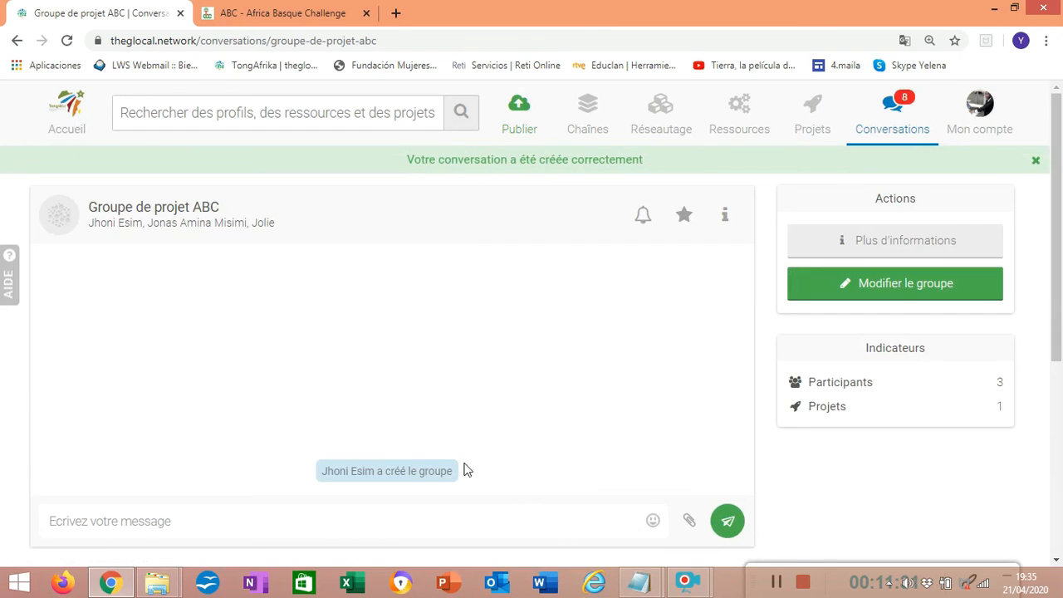
Send the message "Bonjour" in the project group conversation
drag(1057, 249, 1056, 317)
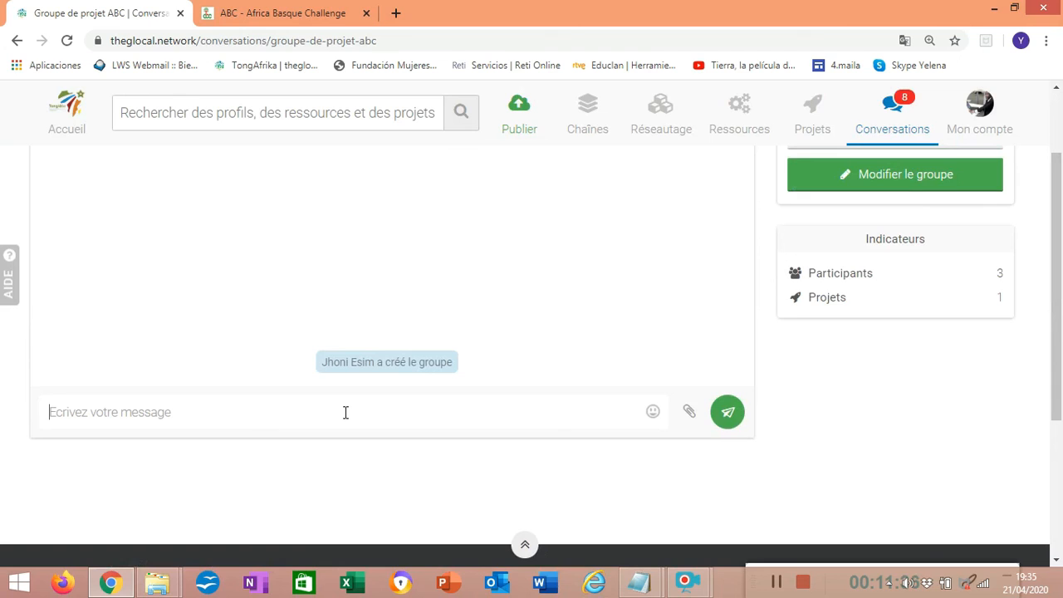
text(B)
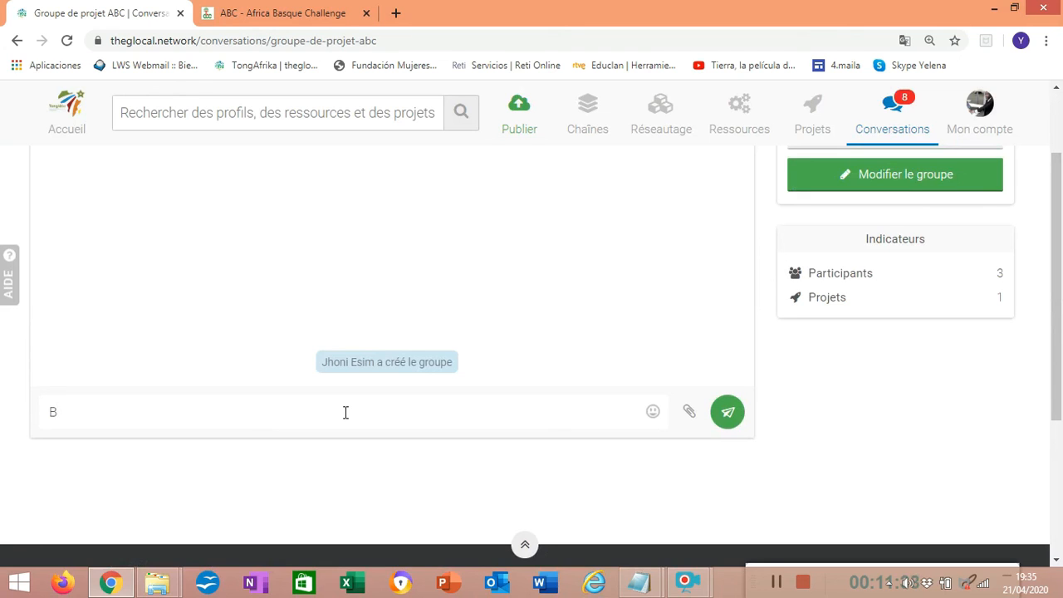
text(onjour)
click(727, 413)
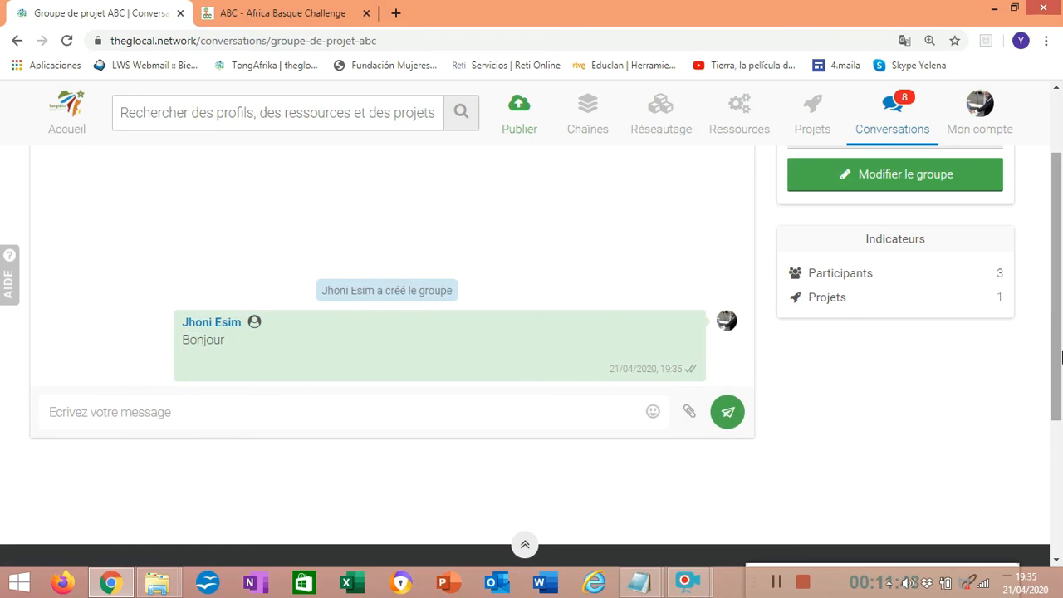
Send a second message, "Bienvenu dans ce projet", in the project group conversation
drag(1059, 337, 1060, 269)
drag(1060, 209, 1061, 307)
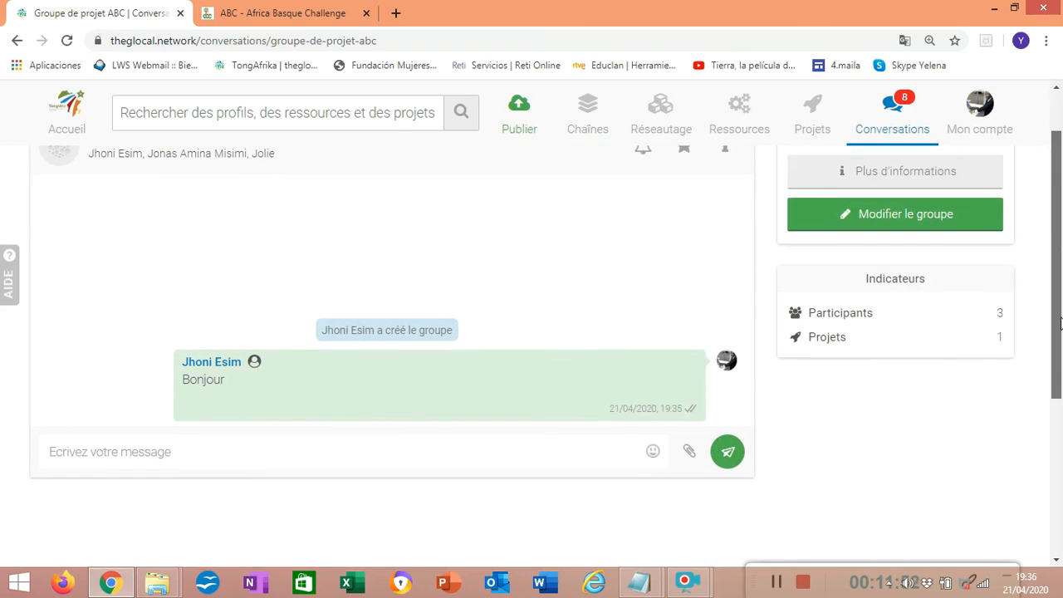
click(308, 446)
text(Bienvenu)
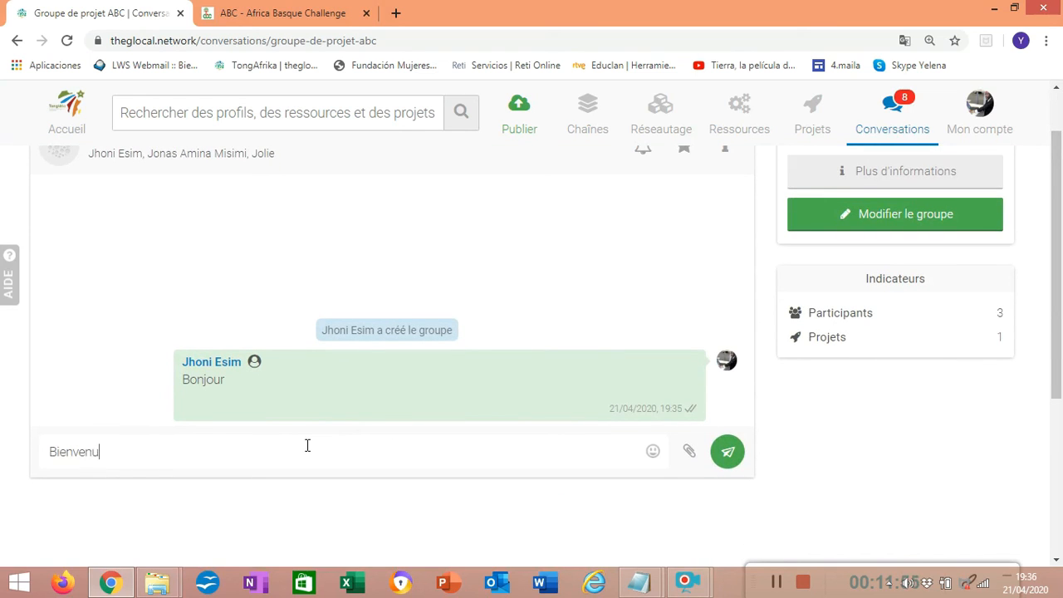
text( dans ce projet)
click(727, 469)
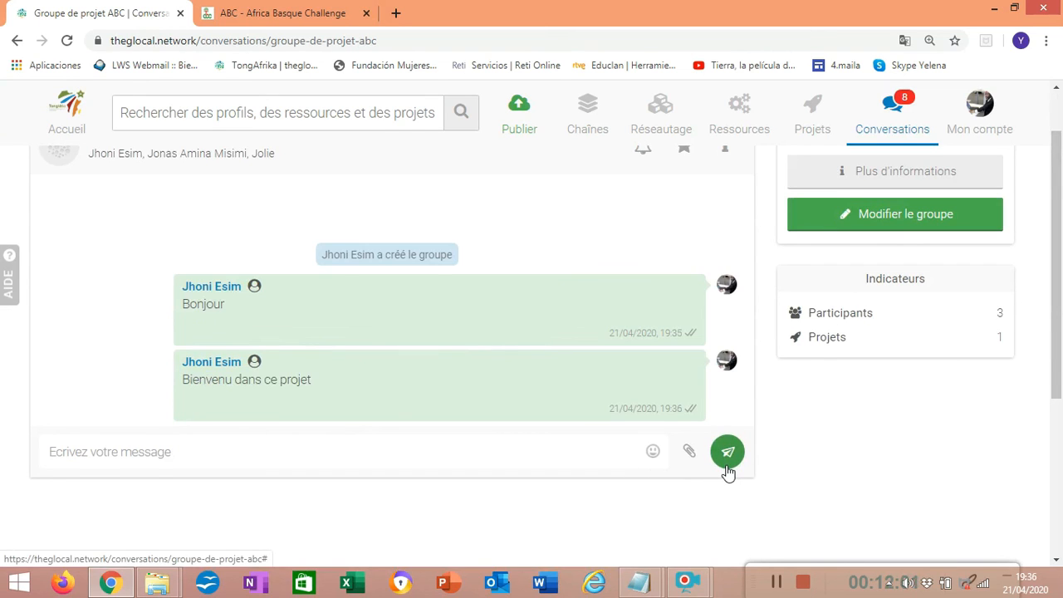
drag(1059, 342, 1061, 211)
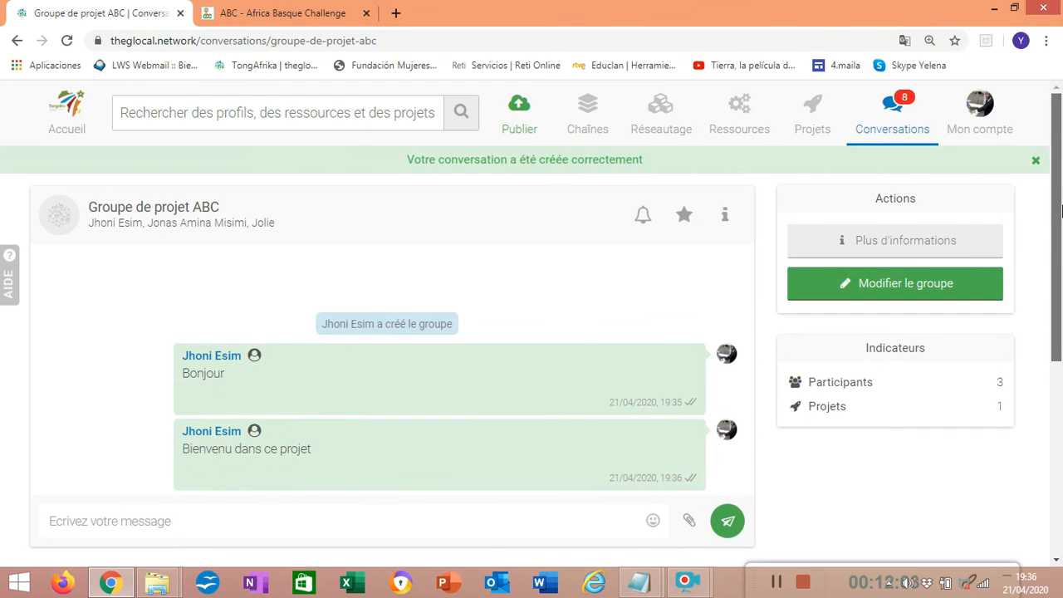
drag(1060, 249, 1058, 276)
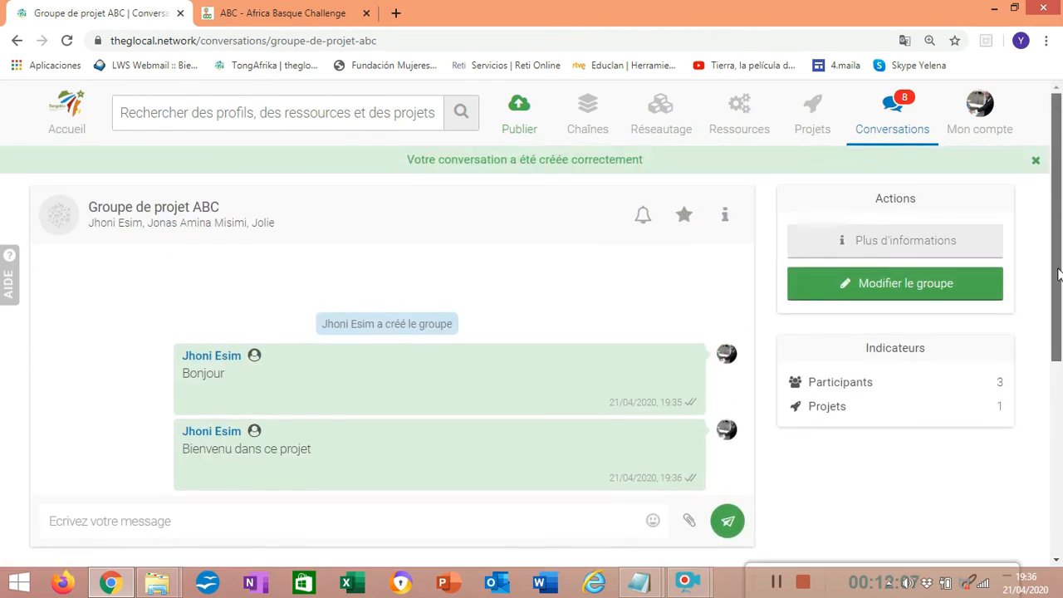